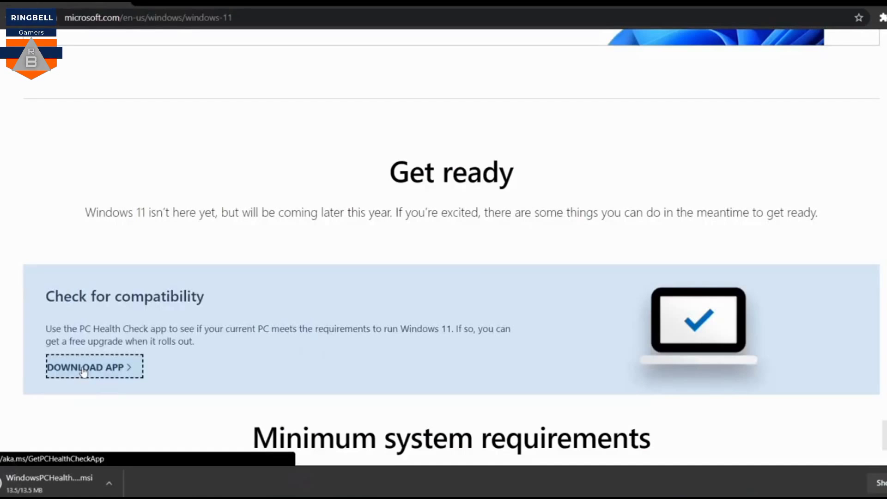
Run the downloaded WindowsPCHealthCheck .msi installer from the Chrome download bar.
{"action": "left_click", "coordinate": [41, 478]}
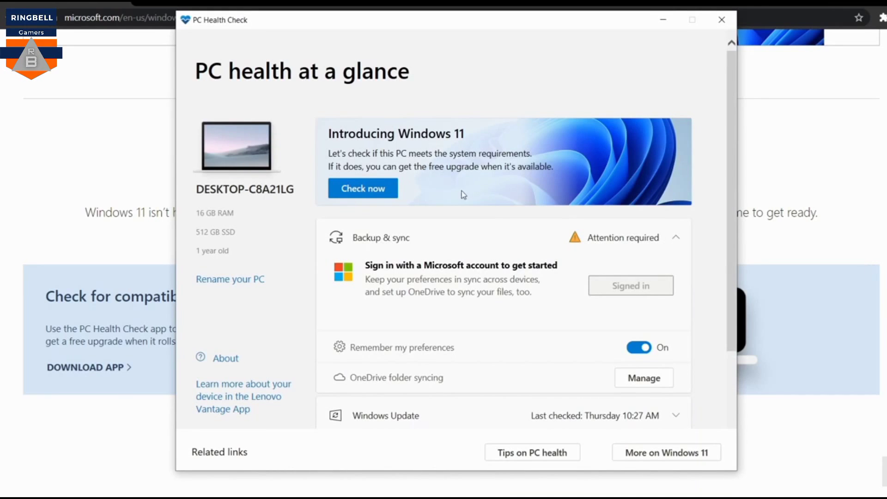
Run the Windows 11 compatibility check in PC Health Check and review the result.
{"action": "left_click", "coordinate": [377, 191]}
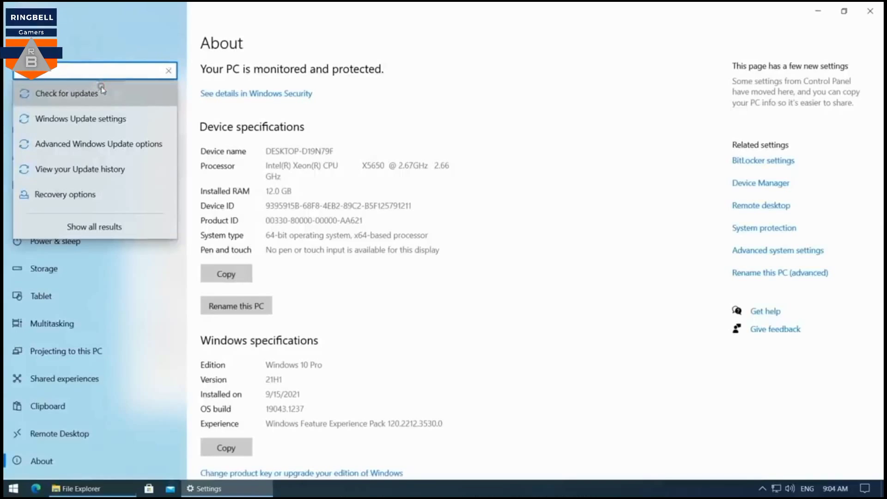
Open Update & Security > Windows Update to see the Windows 11 requirements notice.
{"action": "left_click", "coordinate": [67, 94]}
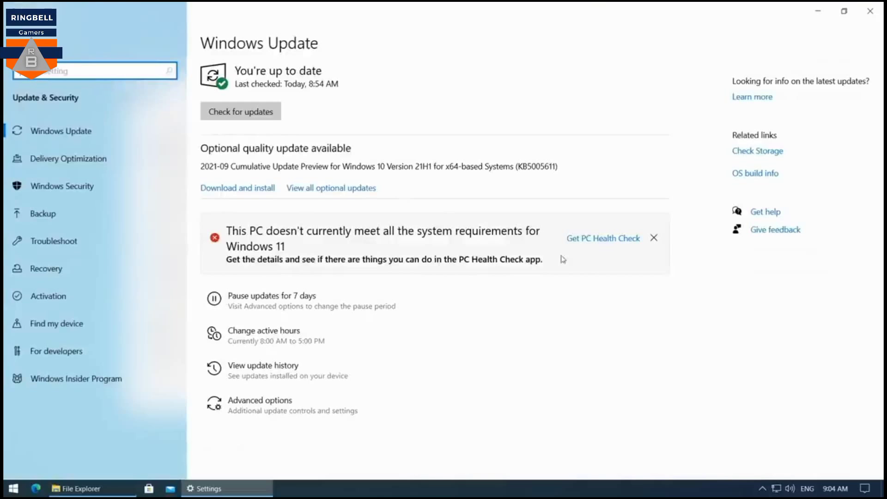
Download PC Health Check, accept its license, install and launch it, and close the browser.
{"action": "left_click", "coordinate": [585, 239]}
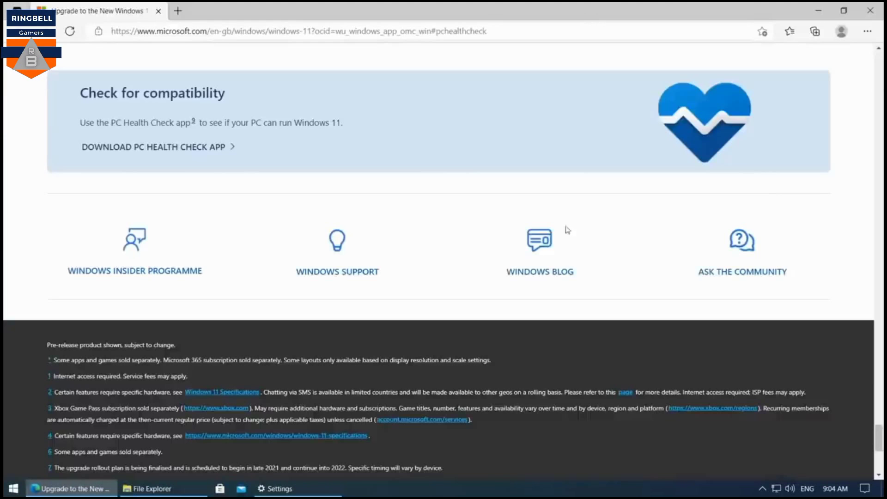
{"action": "left_click", "coordinate": [217, 147]}
{"action": "left_click", "coordinate": [653, 82]}
{"action": "left_click", "coordinate": [490, 307]}
{"action": "left_click", "coordinate": [498, 340]}
{"action": "left_click", "coordinate": [502, 336]}
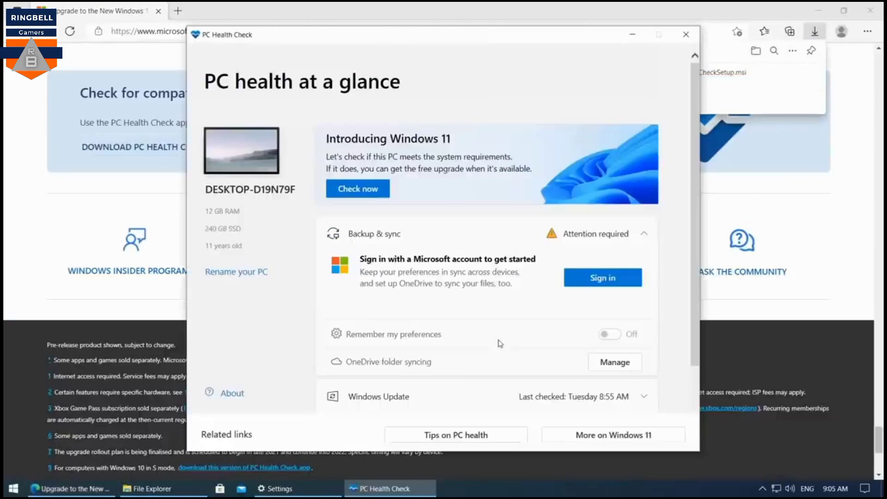
{"action": "left_click", "coordinate": [870, 10]}
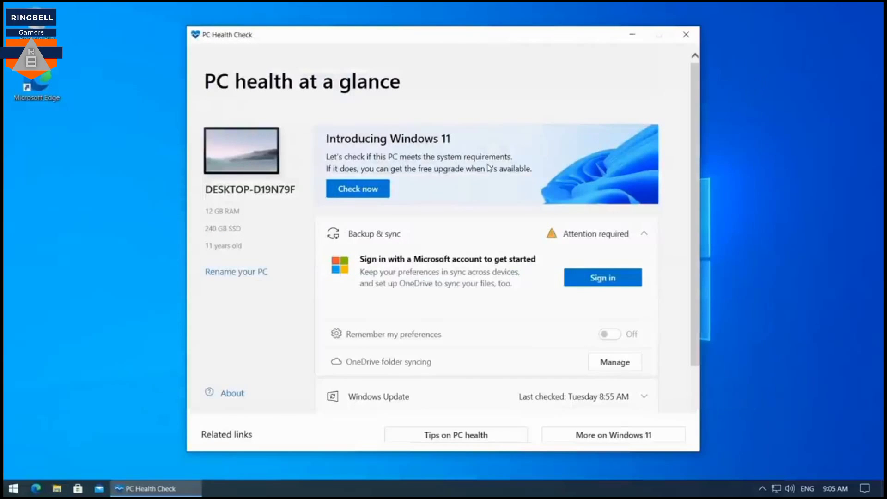
Run the Windows 11 check, dismiss the failed-requirements result, and close PC Health Check.
{"action": "left_click", "coordinate": [384, 196]}
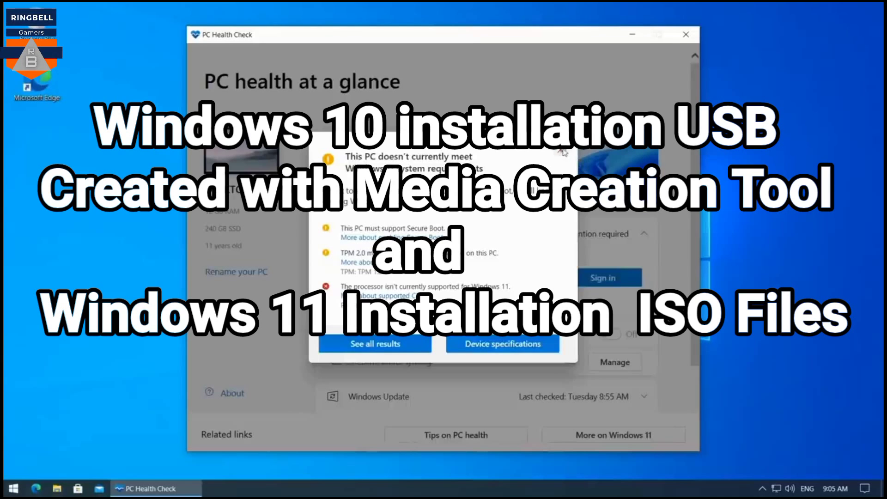
{"action": "left_click", "coordinate": [563, 152]}
{"action": "left_click", "coordinate": [685, 34]}
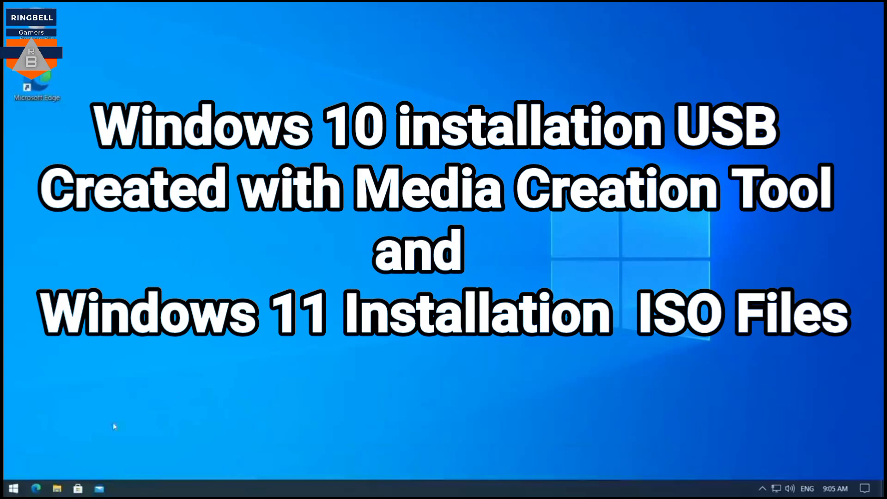
In Edge, select Windows 11 under Disk Image (ISO) on the download page.
{"action": "left_click", "coordinate": [35, 489]}
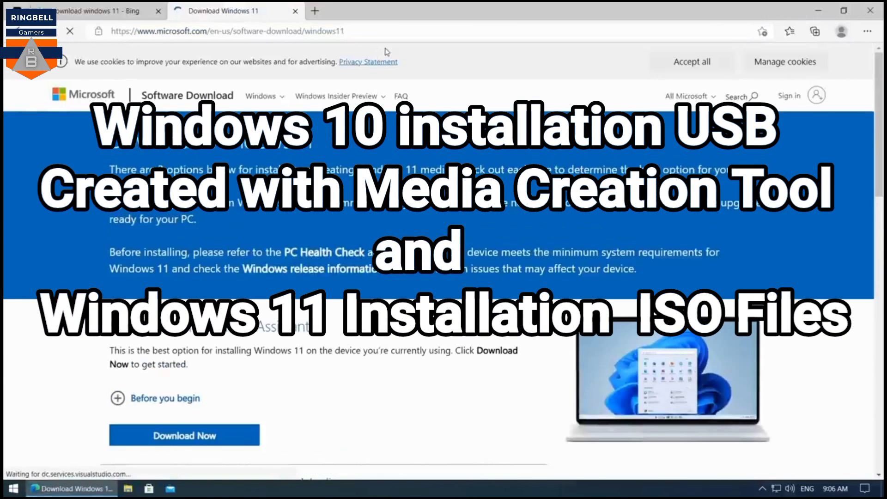
{"action": "left_click", "coordinate": [676, 72]}
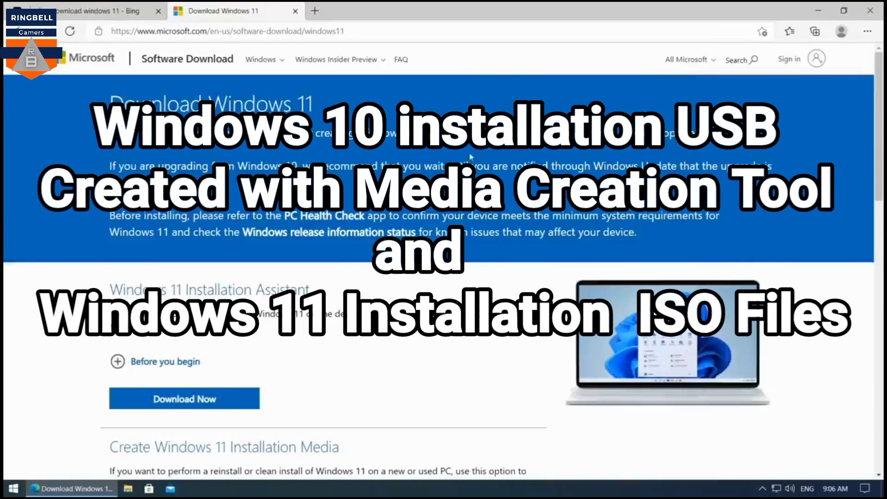
{"action": "scroll", "coordinate": [483, 208], "scroll_direction": "down", "scroll_amount": 7}
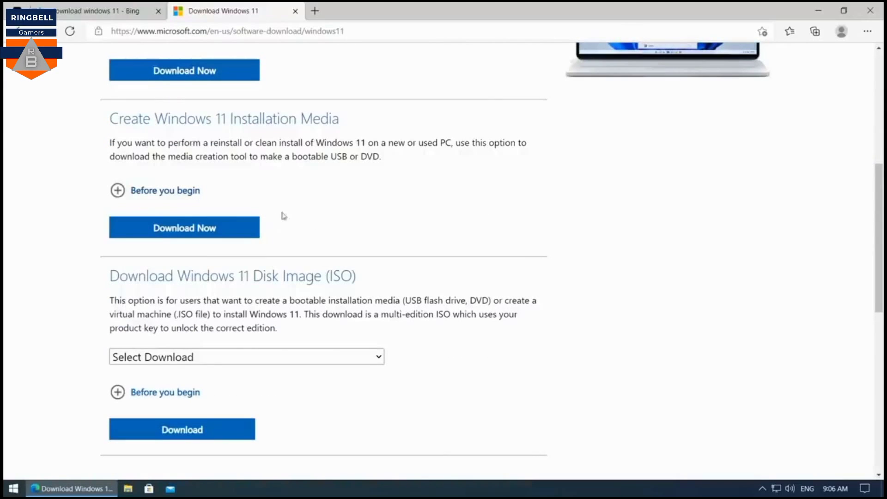
{"action": "left_click", "coordinate": [318, 358]}
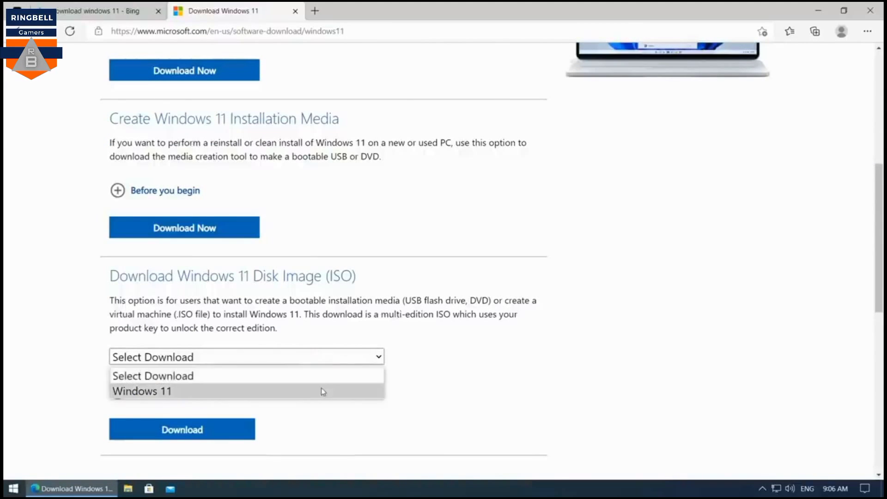
{"action": "left_click", "coordinate": [318, 390]}
{"action": "left_click", "coordinate": [226, 434]}
Choose English as the product language and start the 64-bit ISO download.
{"action": "scroll", "coordinate": [226, 416], "scroll_direction": "down", "scroll_amount": 7}
{"action": "left_click", "coordinate": [241, 332]}
{"action": "left_click", "coordinate": [204, 178]}
{"action": "left_click", "coordinate": [190, 383]}
{"action": "scroll", "coordinate": [275, 373], "scroll_direction": "down", "scroll_amount": 3}
{"action": "left_click", "coordinate": [181, 142]}
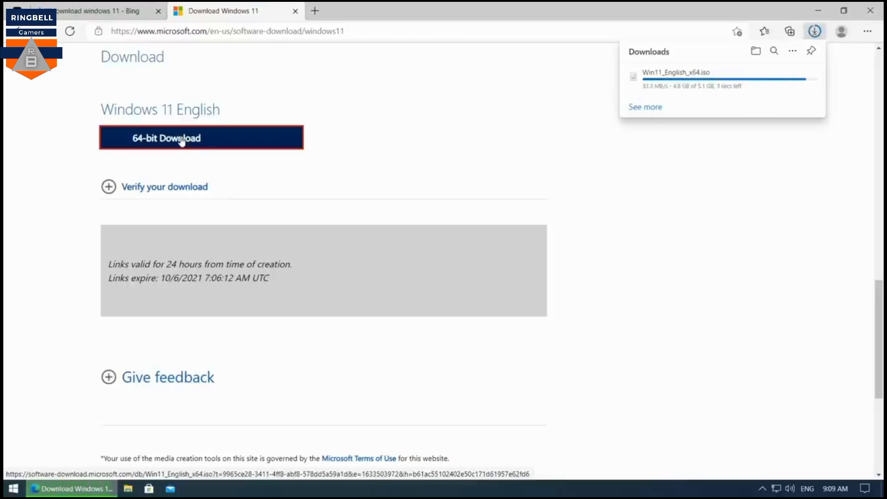
Change the Bing search to 'download windows 10' and find Microsoft's result.
{"action": "left_click", "coordinate": [495, 83]}
{"action": "left_click", "coordinate": [110, 18]}
{"action": "left_click", "coordinate": [203, 66]}
{"action": "key", "text": "BackSpace"}
{"action": "type", "text": "0"}
{"action": "key", "text": "Return"}
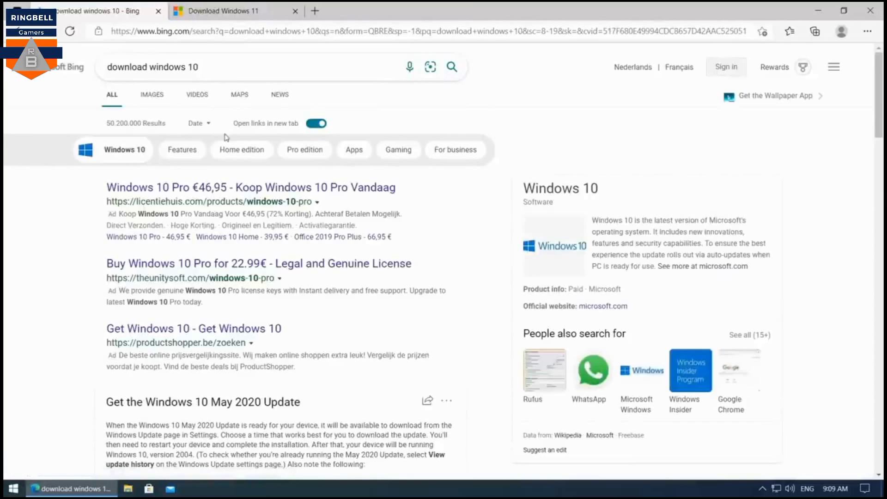
{"action": "scroll", "coordinate": [234, 302], "scroll_direction": "down", "scroll_amount": 10}
{"action": "scroll", "coordinate": [235, 302], "scroll_direction": "down", "scroll_amount": 3}
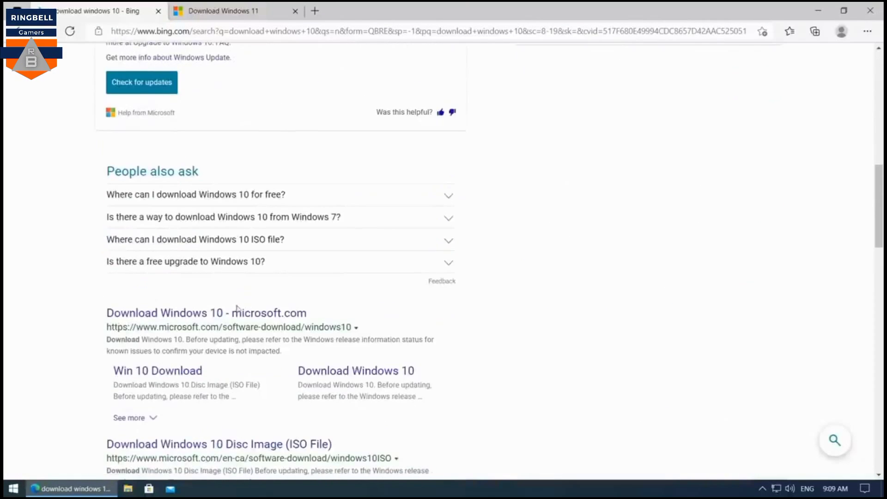
Download the media creation tool from Microsoft's Windows 10 page and close Edge.
{"action": "left_click", "coordinate": [235, 309]}
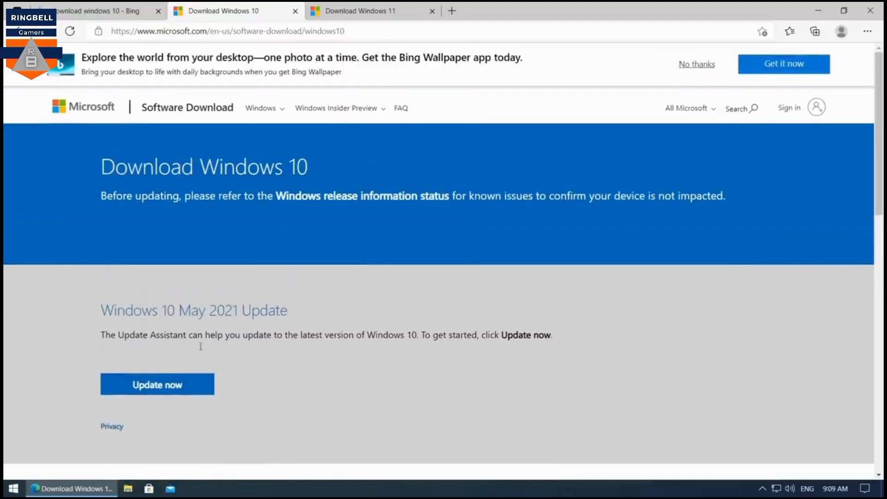
{"action": "scroll", "coordinate": [185, 384], "scroll_direction": "down", "scroll_amount": 5}
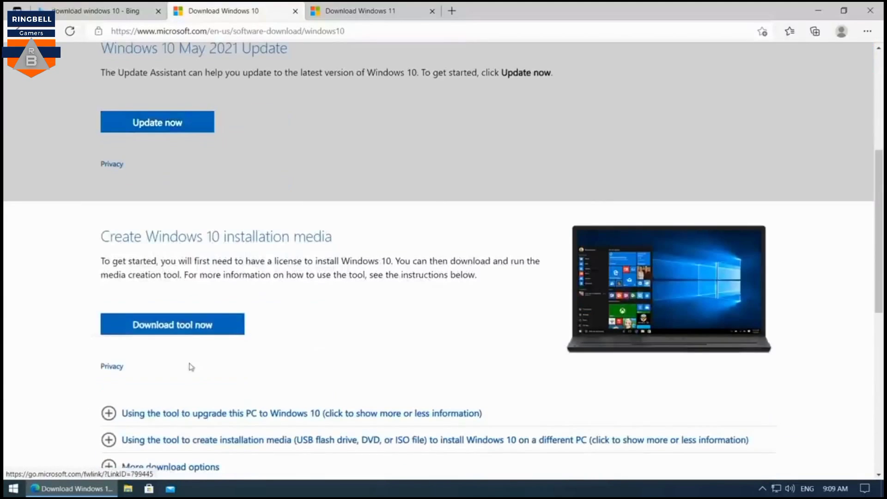
{"action": "left_click", "coordinate": [198, 326]}
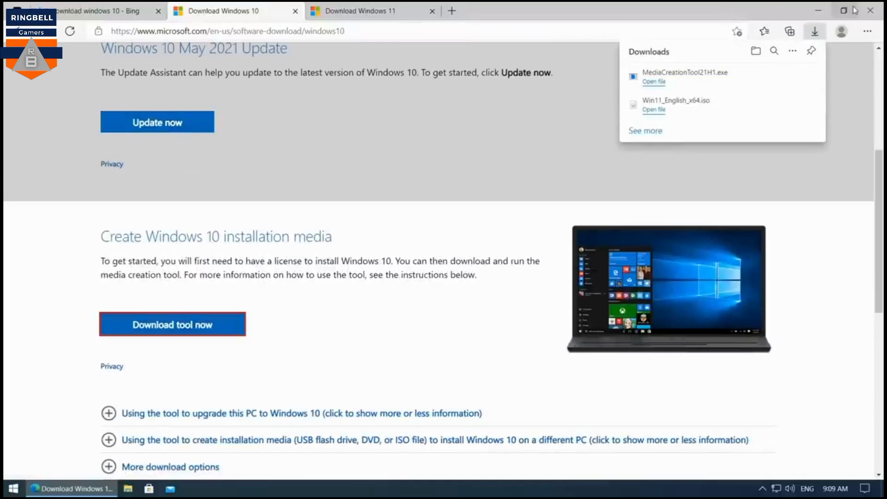
{"action": "left_click", "coordinate": [871, 11]}
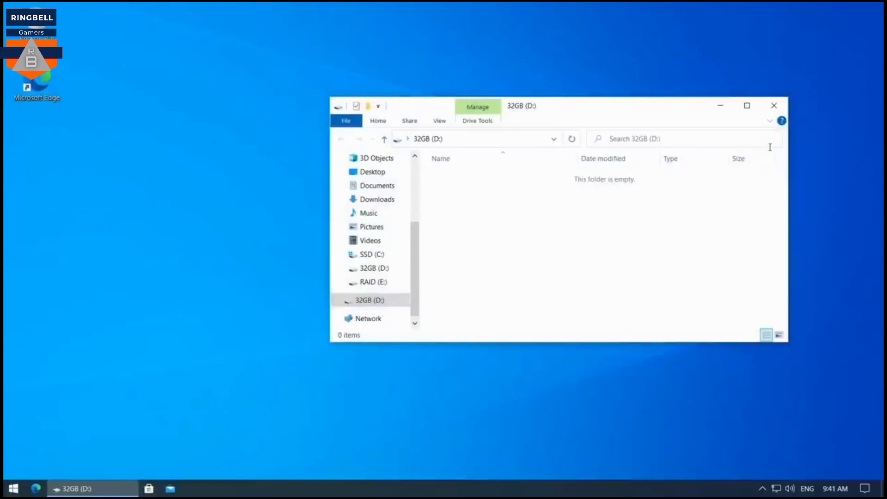
Run MediaCreationTool21H1 from the Downloads folder.
{"action": "left_click", "coordinate": [389, 198]}
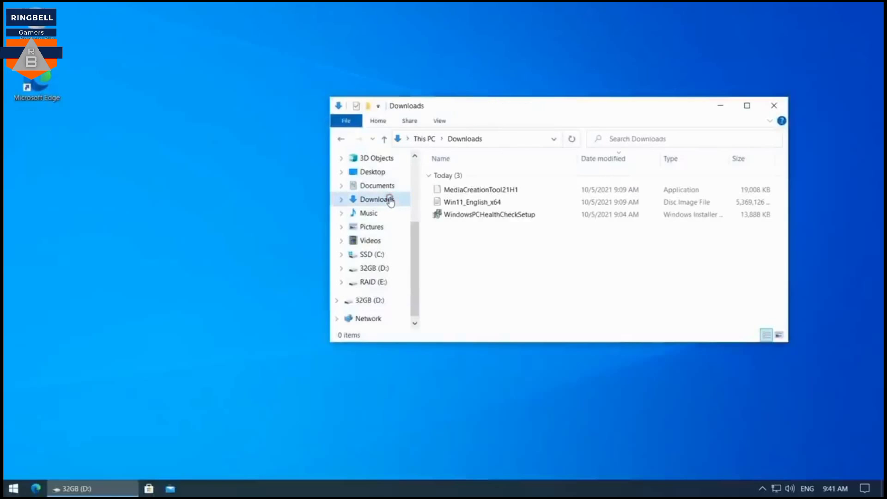
{"action": "left_click", "coordinate": [476, 191]}
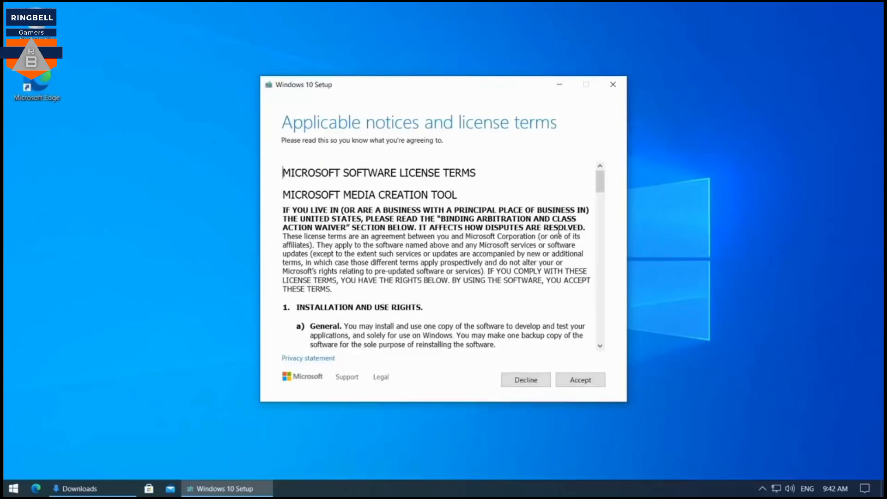
Accept the license terms and choose to create installation media for another PC.
{"action": "left_click", "coordinate": [586, 379]}
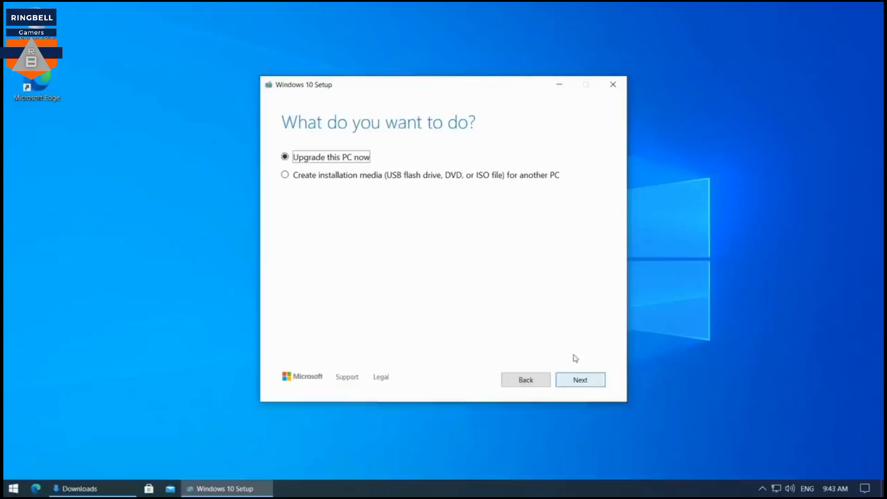
{"action": "left_click", "coordinate": [505, 177]}
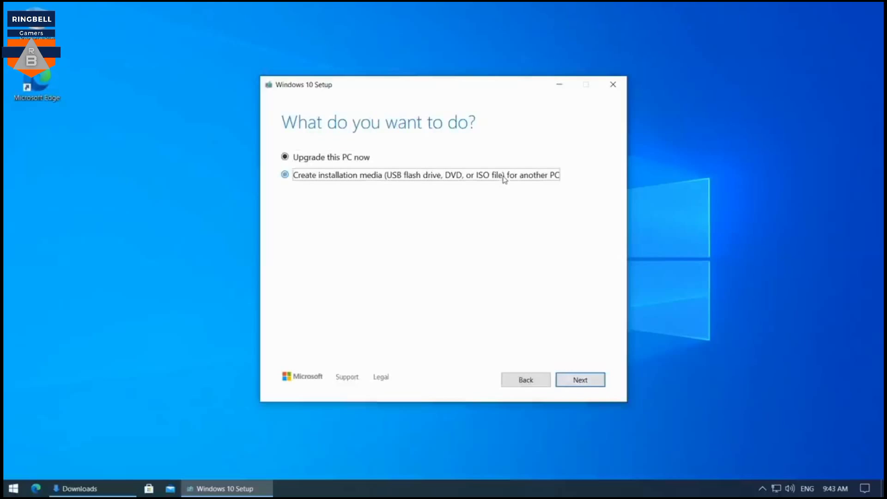
{"action": "left_click", "coordinate": [579, 379]}
Pick English (United States), USB flash drive as media, and drive D: as the target.
{"action": "left_click", "coordinate": [430, 165]}
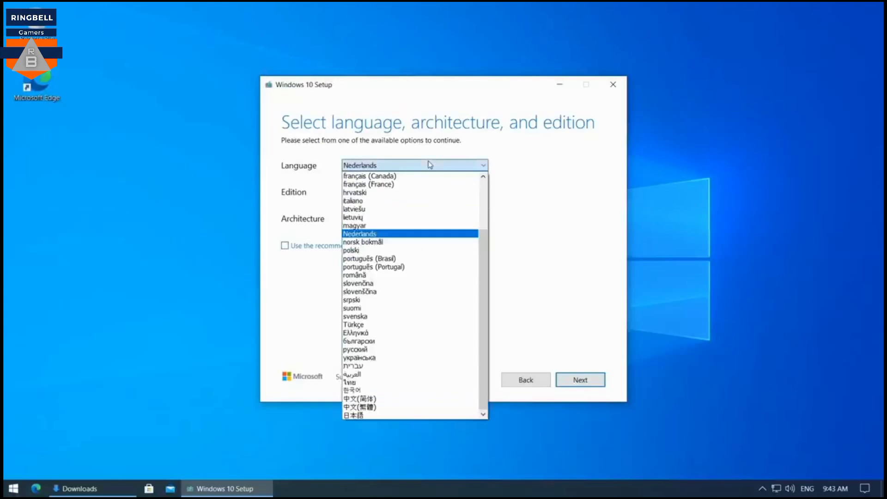
{"action": "scroll", "coordinate": [434, 192], "scroll_direction": "up", "scroll_amount": 3}
{"action": "left_click", "coordinate": [416, 200]}
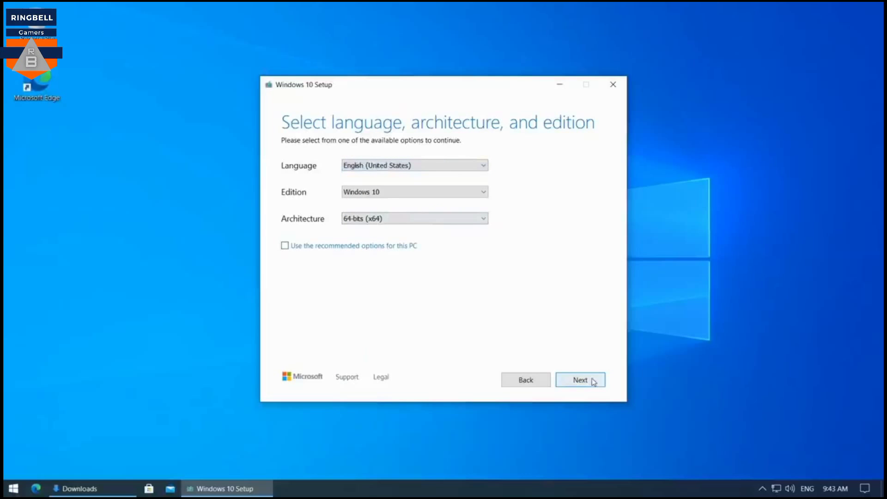
{"action": "left_click", "coordinate": [594, 381]}
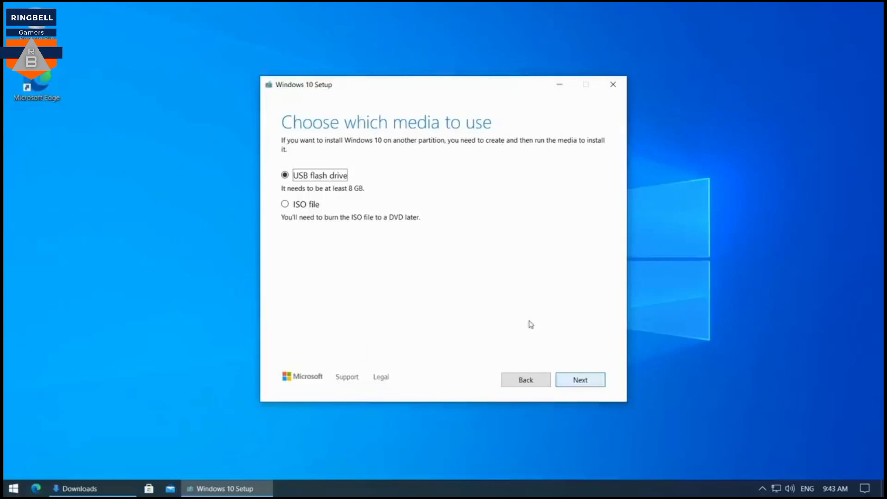
{"action": "left_click", "coordinate": [579, 381]}
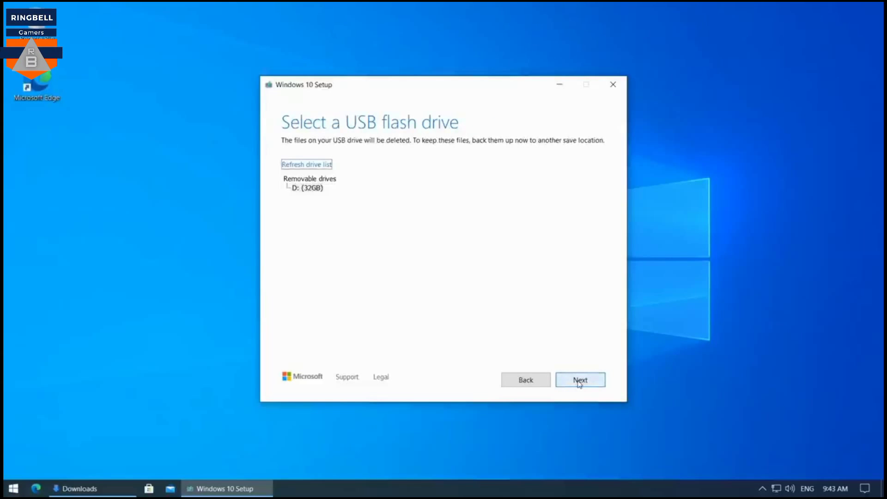
{"action": "left_click", "coordinate": [579, 381]}
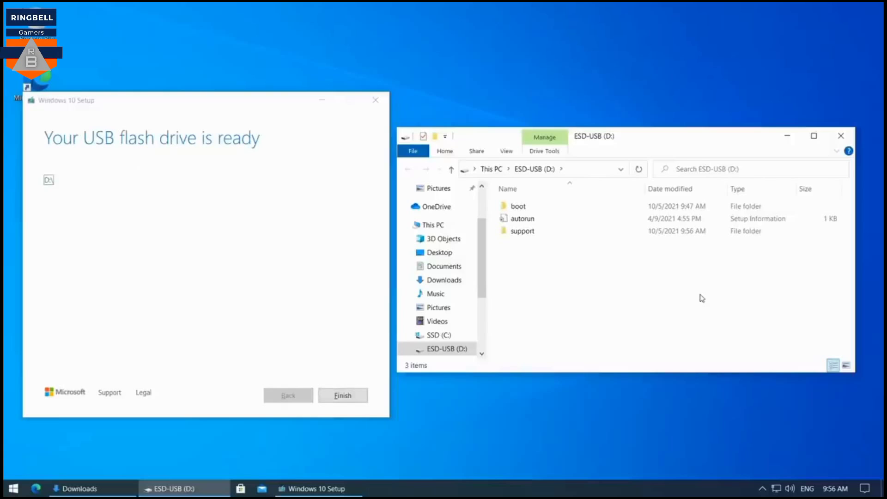
Finish setup, open ESD-USB (D:), mount Win11_English_x64 as DVD Drive (G:), and tile both windows.
{"action": "left_click", "coordinate": [345, 396]}
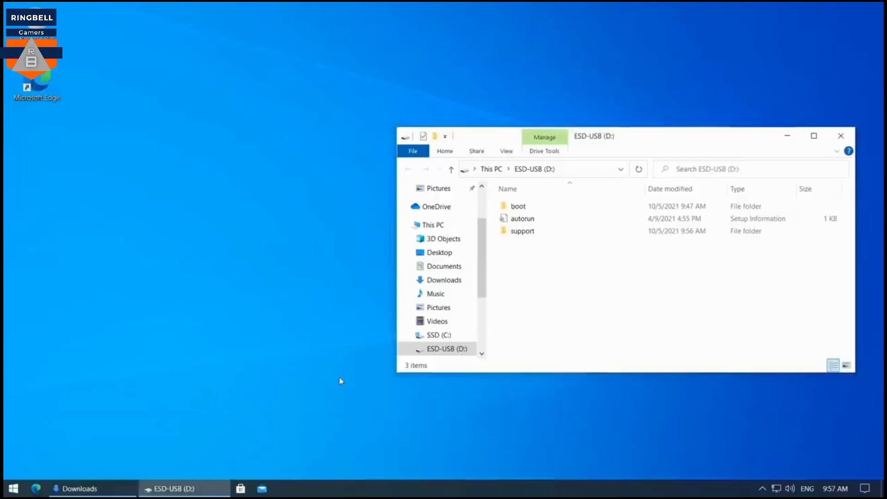
{"action": "left_click", "coordinate": [451, 345]}
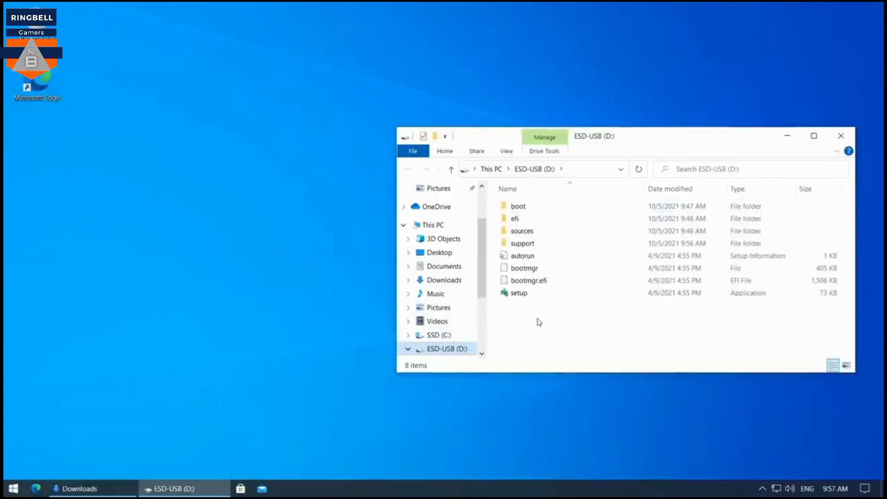
{"action": "left_click", "coordinate": [76, 488]}
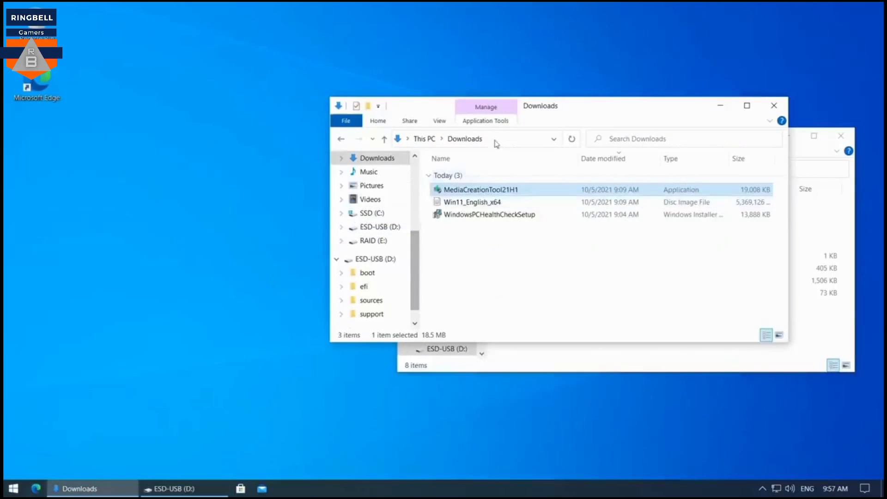
{"action": "double_click", "coordinate": [495, 202]}
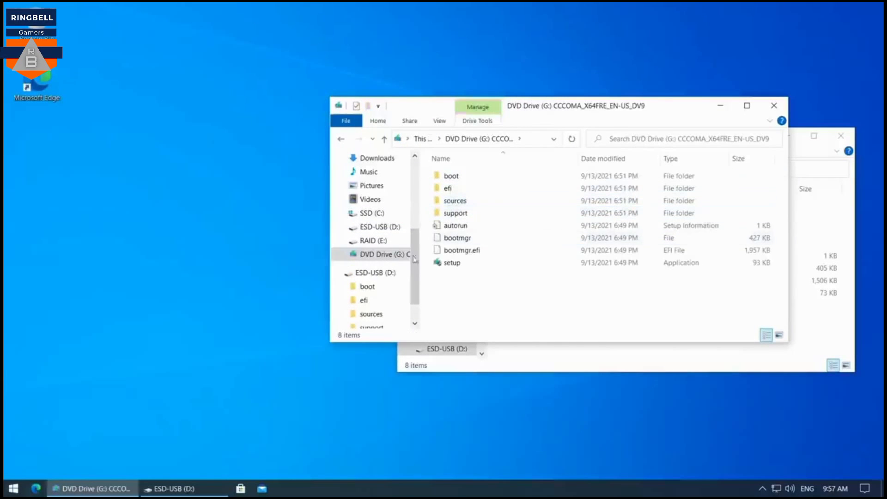
{"action": "left_click_drag", "start_coordinate": [567, 106], "coordinate": [262, 31]}
{"action": "left_click_drag", "start_coordinate": [629, 136], "coordinate": [627, 234]}
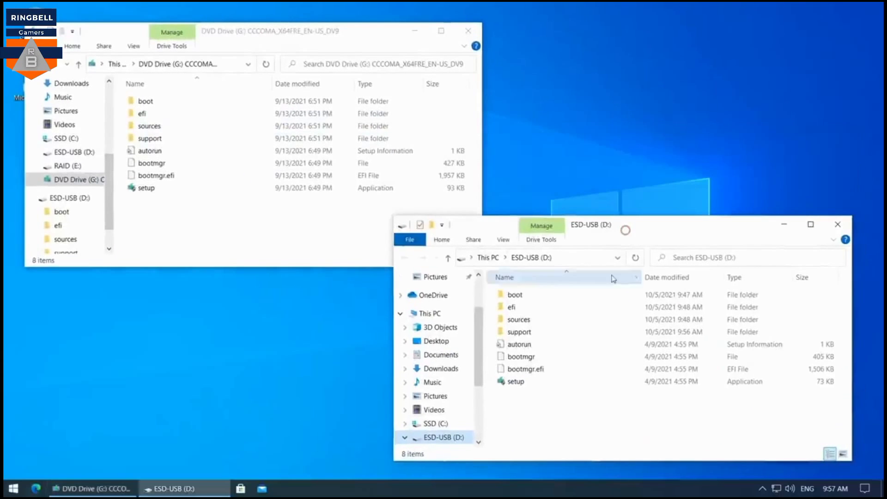
In D:\sources, select install.esd and remove it permanently with Shift+Delete.
{"action": "left_click", "coordinate": [163, 130]}
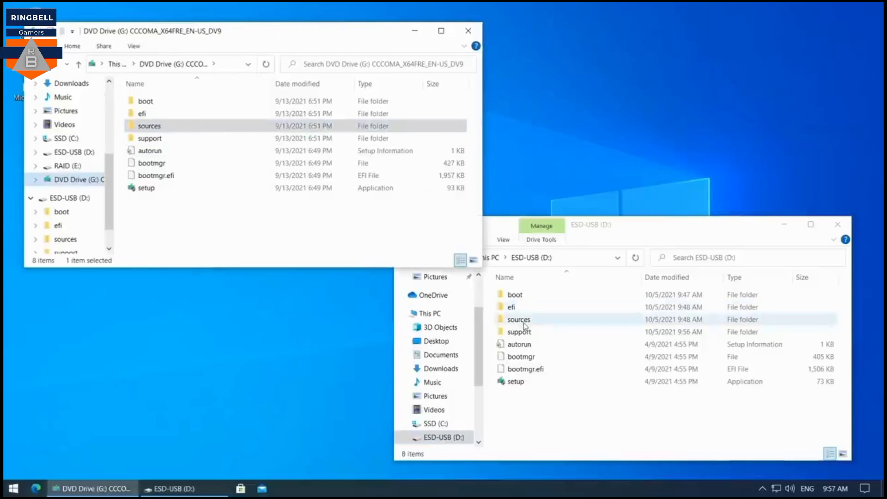
{"action": "double_click", "coordinate": [519, 320]}
{"action": "type", "text": "ia"}
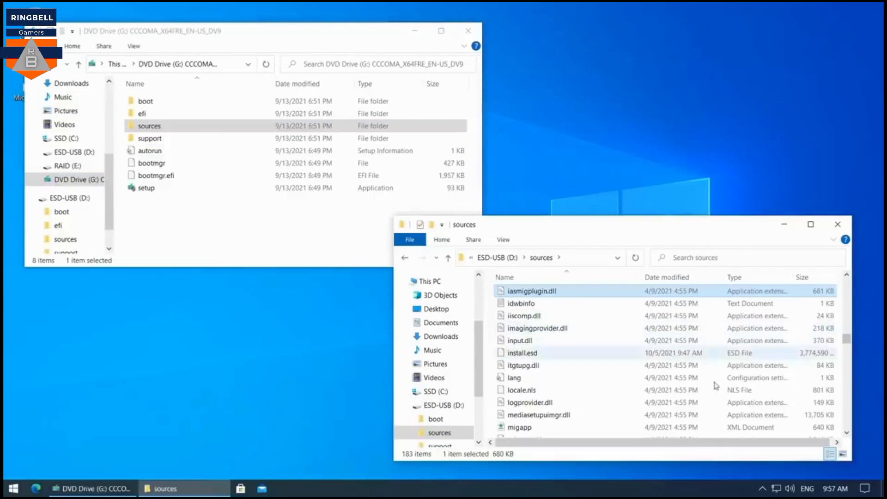
{"action": "left_click", "coordinate": [571, 353]}
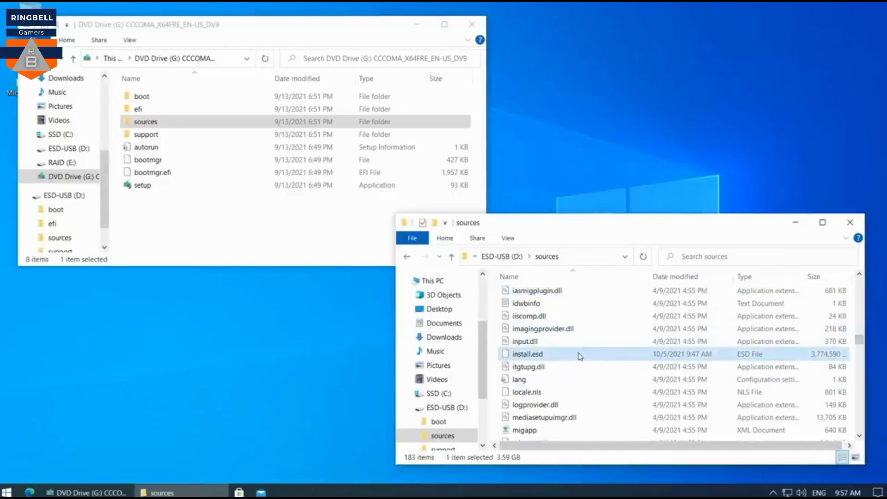
{"action": "key", "text": "shift+Delete"}
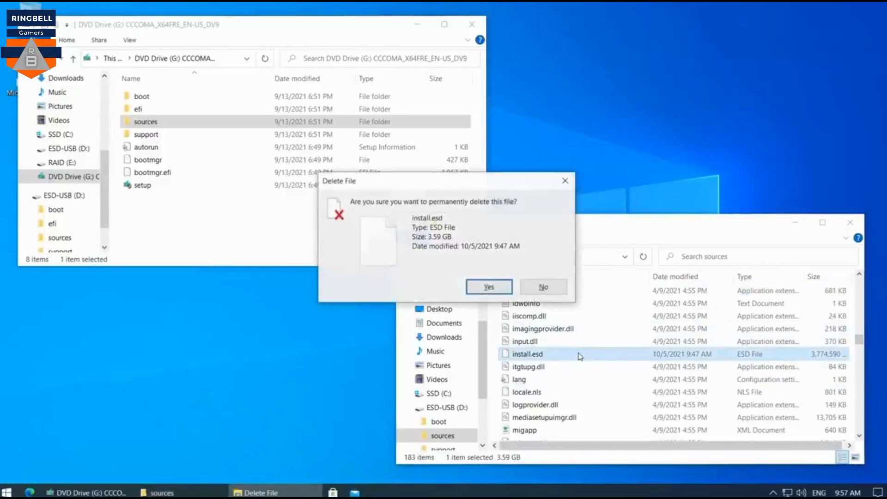
{"action": "left_click", "coordinate": [497, 288]}
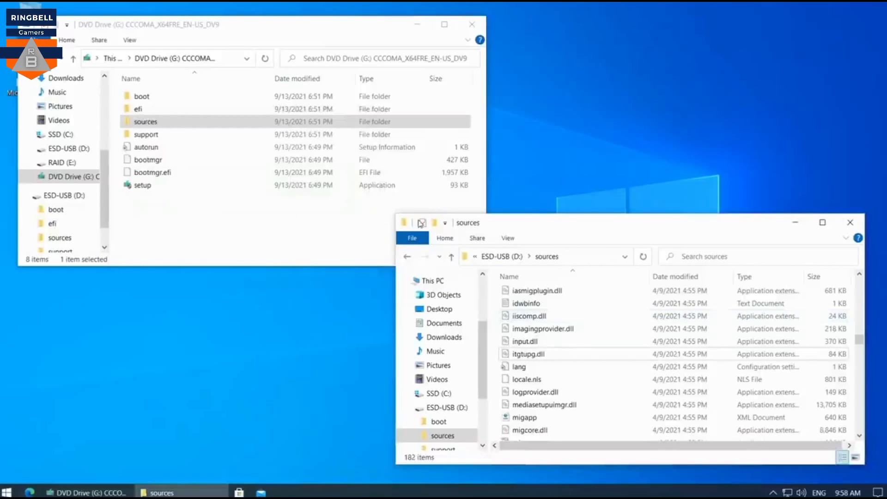
Open the sources folder on DVD Drive (G:) and select install.wim (4,671,480 KB).
{"action": "left_click", "coordinate": [154, 124]}
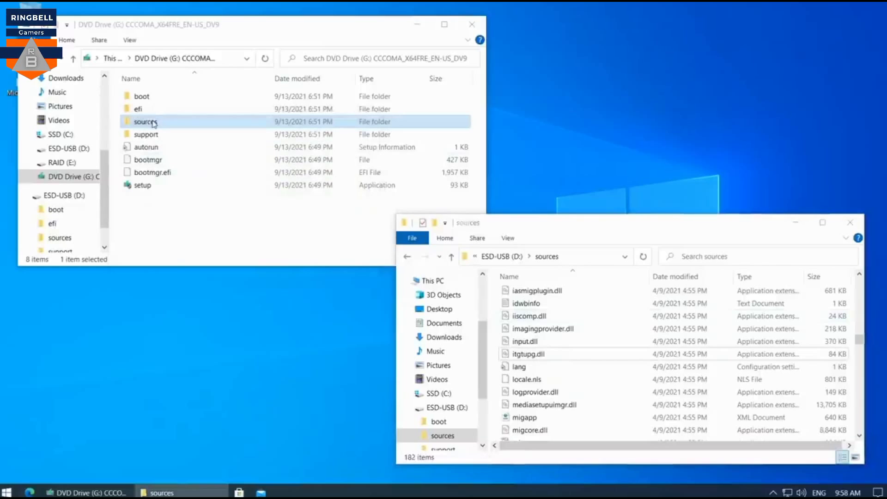
{"action": "double_click", "coordinate": [154, 124]}
{"action": "left_click", "coordinate": [155, 135]}
{"action": "key", "text": "i"}
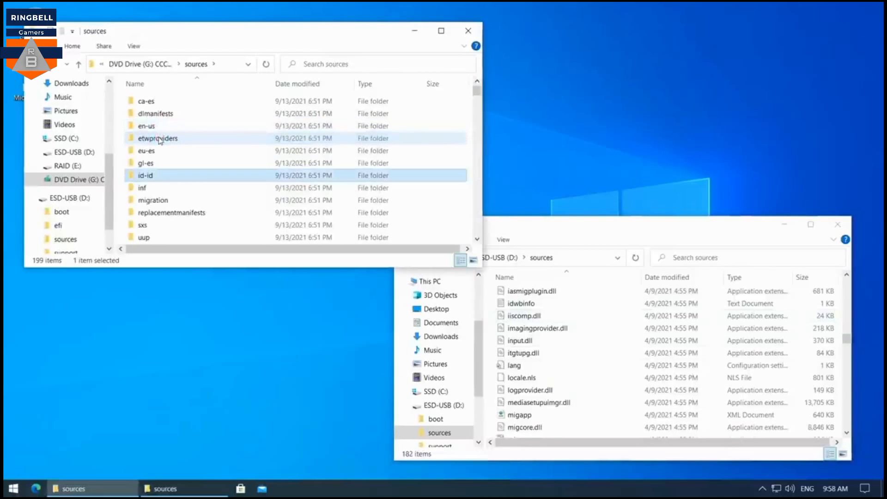
{"action": "key", "text": "n"}
{"action": "key", "text": "i"}
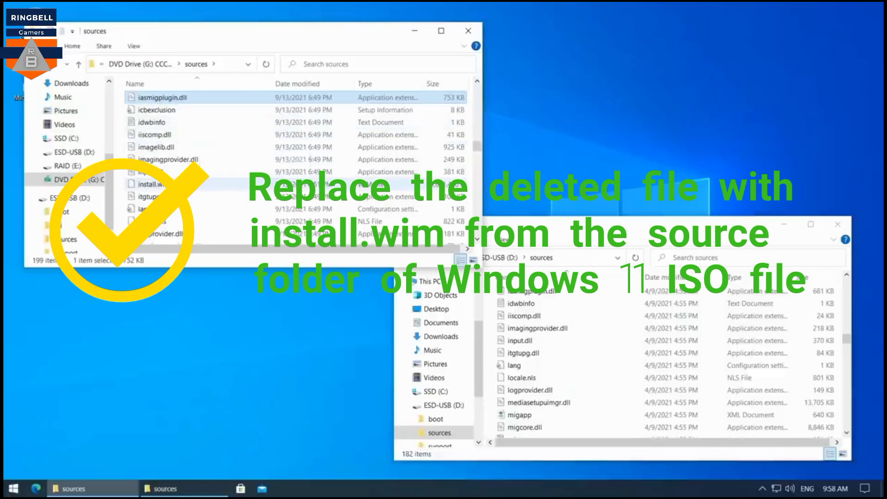
{"action": "left_click", "coordinate": [148, 184]}
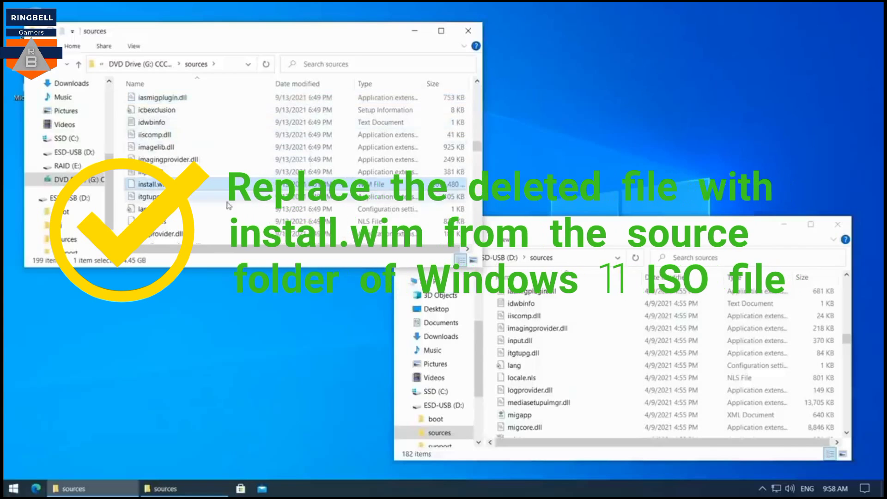
Check that ESD-USB (D:) is FAT32, then try copying install.wim to it and dismiss the File Too Large error.
{"action": "right_click", "coordinate": [442, 405]}
{"action": "left_click", "coordinate": [458, 395]}
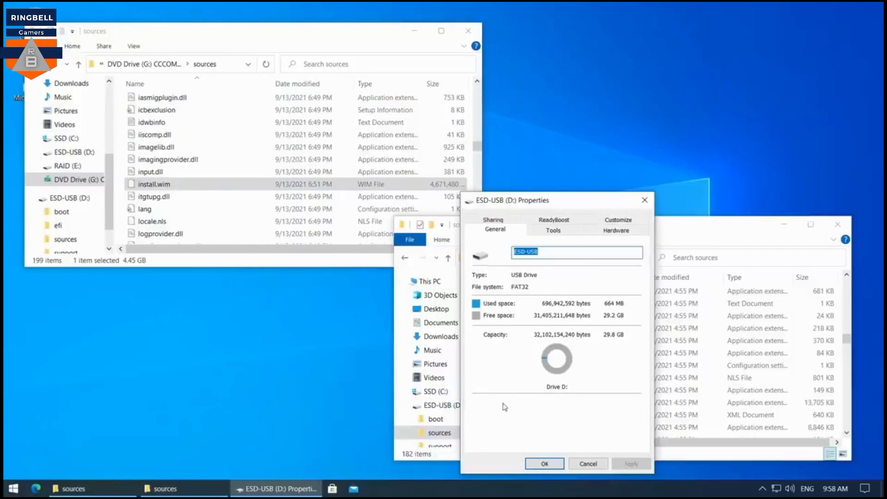
{"action": "left_click", "coordinate": [583, 464]}
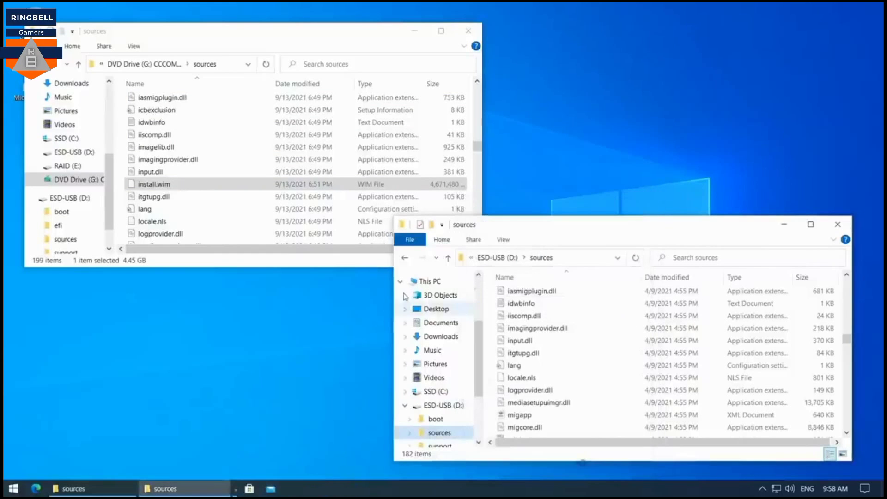
{"action": "left_click_drag", "start_coordinate": [162, 184], "coordinate": [581, 355]}
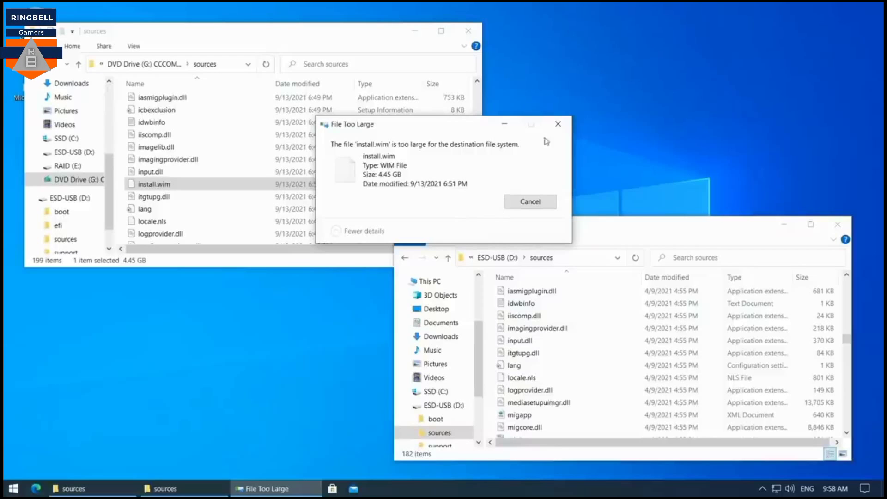
{"action": "left_click", "coordinate": [558, 123]}
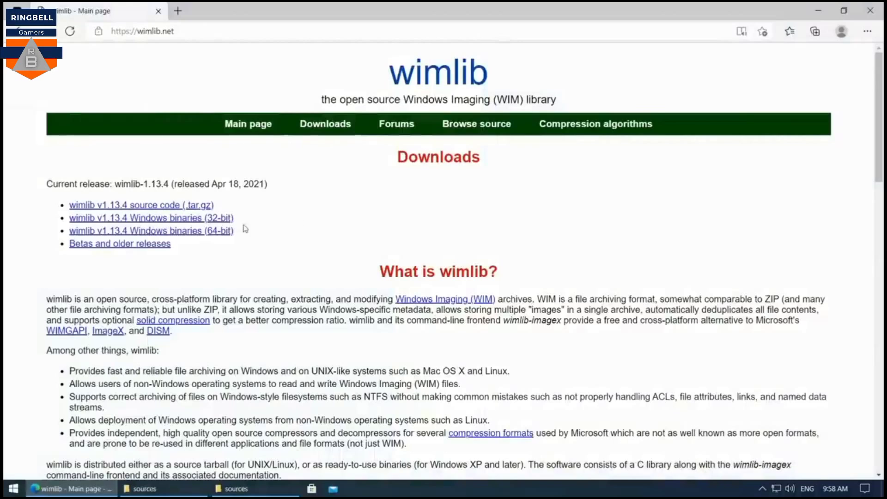
Download the wimlib v1.13.4 Windows binaries (64-bit) zip and extract it to Downloads.
{"action": "left_click", "coordinate": [200, 231]}
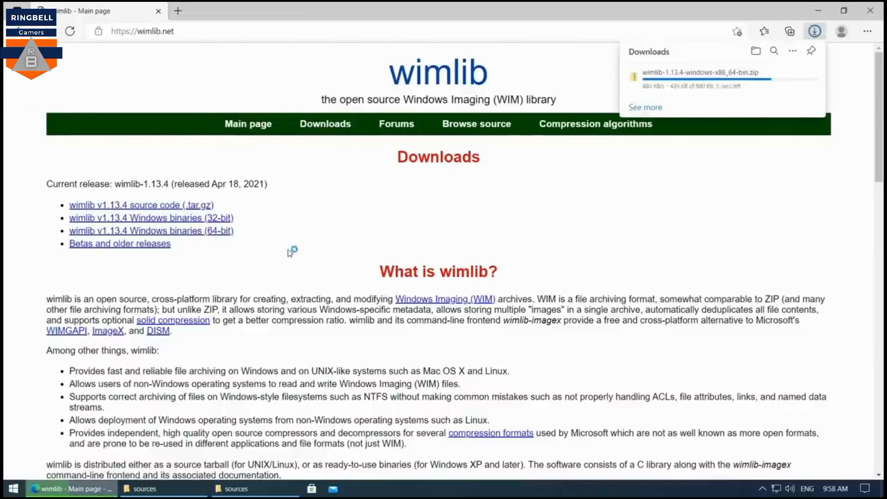
{"action": "left_click", "coordinate": [654, 81]}
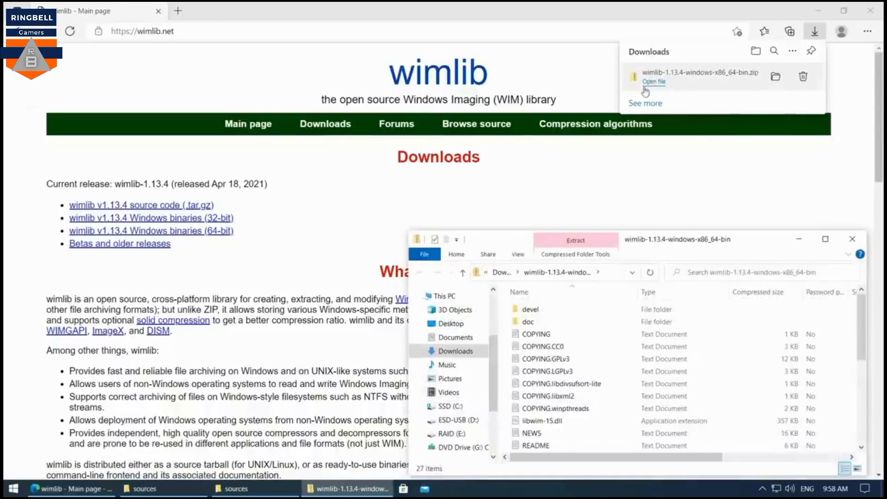
{"action": "left_click", "coordinate": [595, 259]}
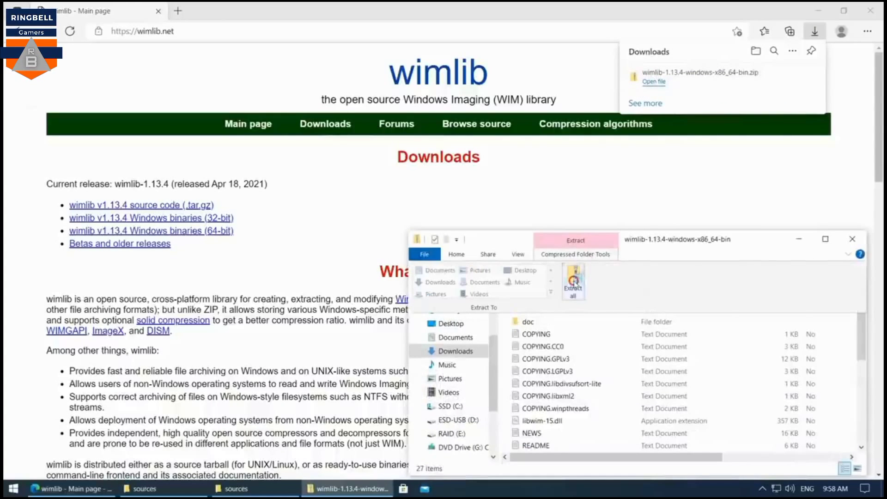
{"action": "left_click", "coordinate": [574, 279]}
{"action": "left_click", "coordinate": [533, 362]}
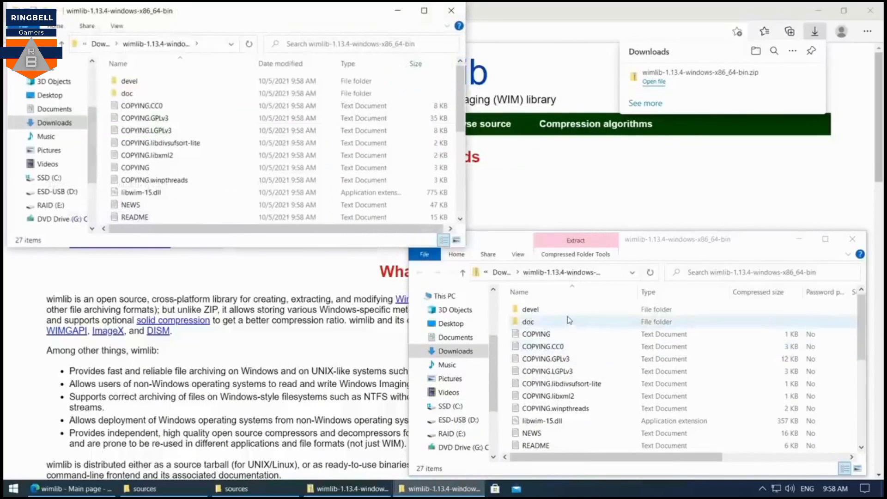
Close the wimlib windows and Edge, then launch Command Prompt via a cmd search.
{"action": "left_click", "coordinate": [455, 9]}
{"action": "left_click", "coordinate": [852, 239]}
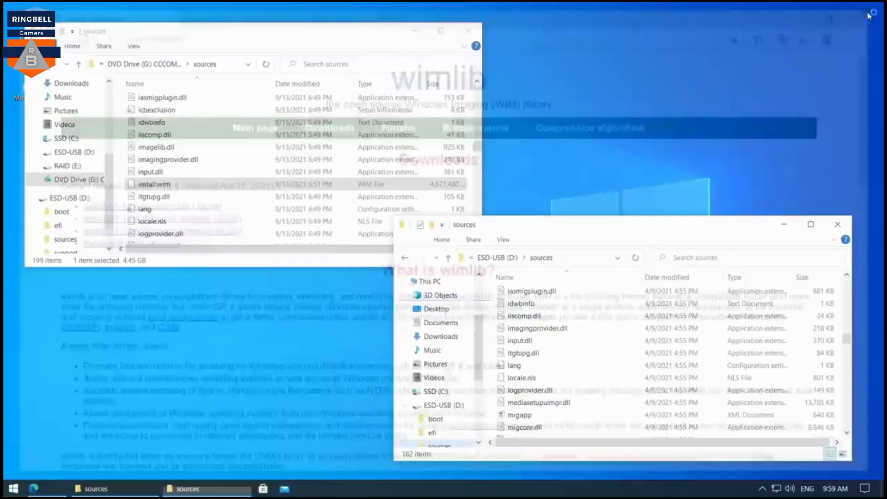
{"action": "left_click", "coordinate": [870, 10]}
{"action": "left_click_drag", "start_coordinate": [354, 30], "coordinate": [345, 15]}
{"action": "key", "text": "super"}
{"action": "type", "text": "cmd"}
{"action": "key", "text": "Return"}
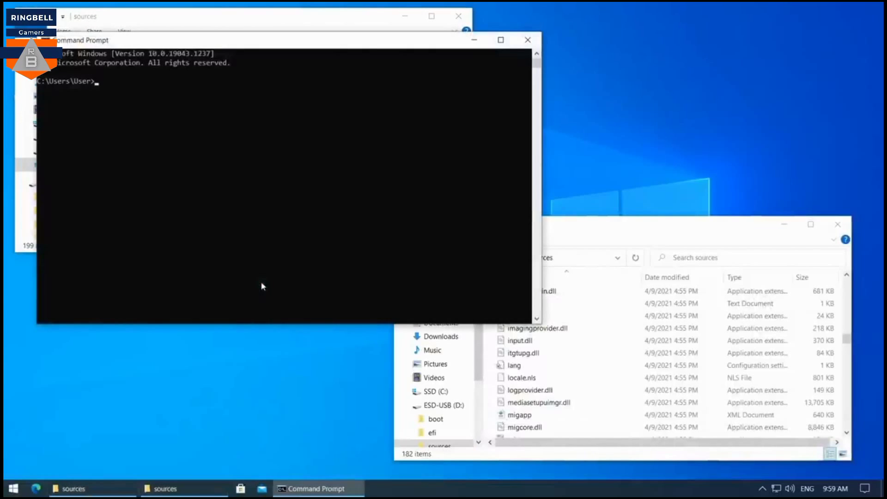
Change into the extracted wimlib folder under Downloads.
{"action": "type", "text": "cd Downloads"}
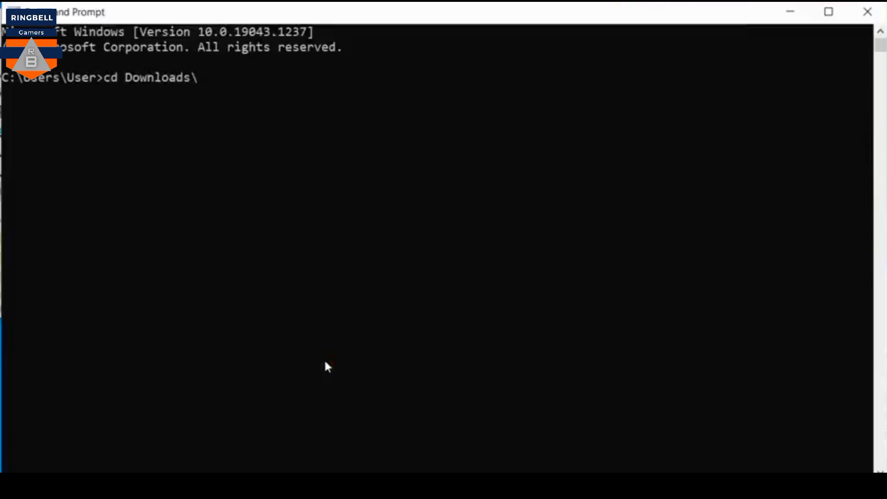
{"action": "type", "text": "\\wi"}
{"action": "key", "text": "Tab"}
{"action": "key", "text": "Return"}
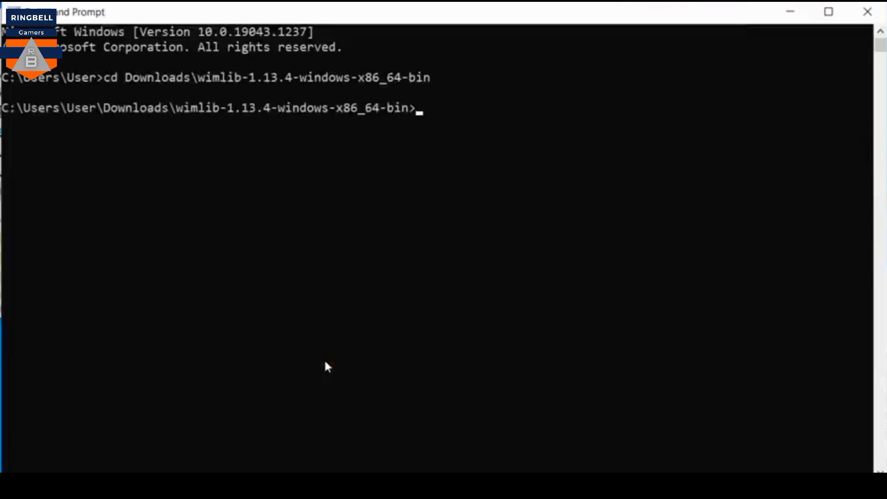
Run wimlib-imagex.exe split g:\sources\install.wim d:\sources\install.swm 4000.
{"action": "type", "text": "wimlib-image"}
{"action": "key", "text": "Tab"}
{"action": "type", "text": "spl"}
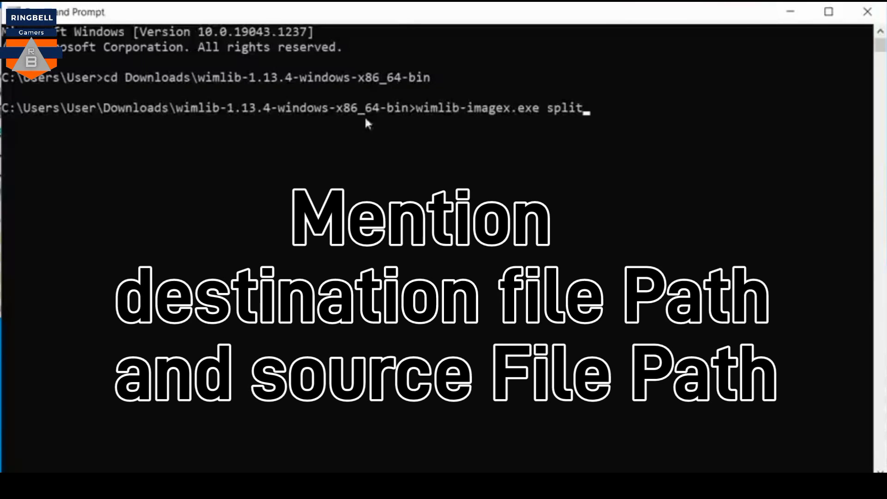
{"action": "type", "text": "it "}
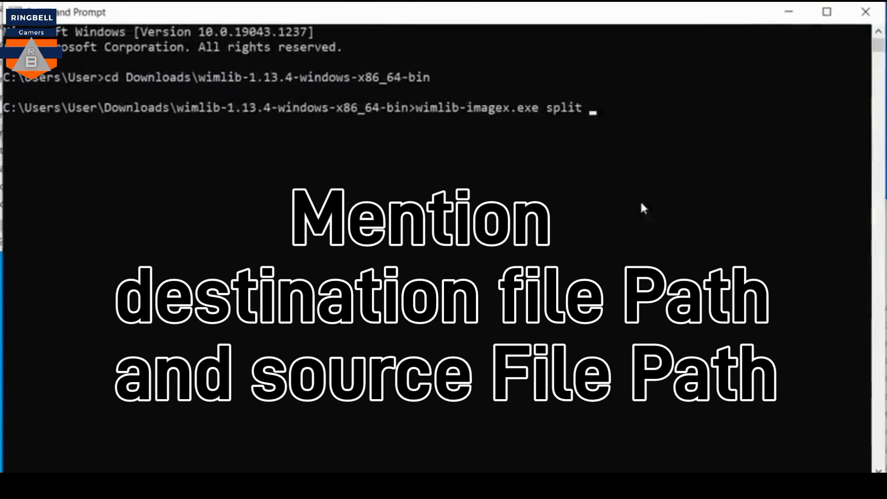
{"action": "type", "text": "g:"}
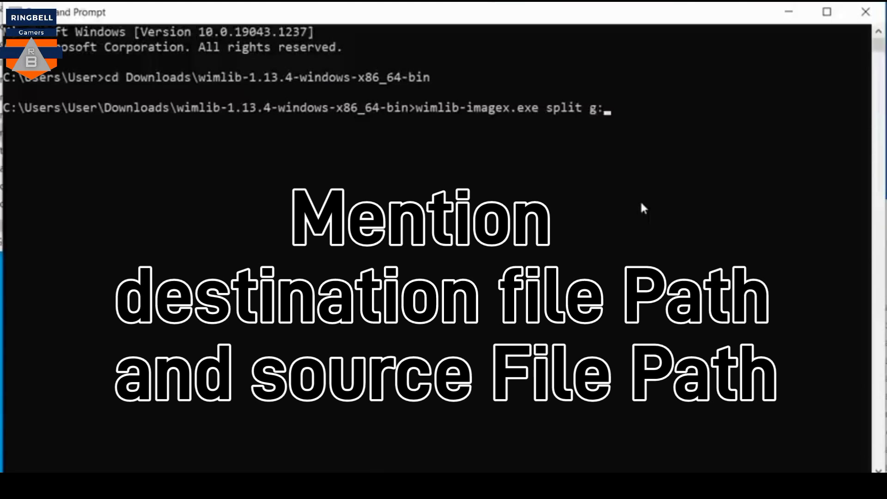
{"action": "type", "text": "\\sources\\install.wim"}
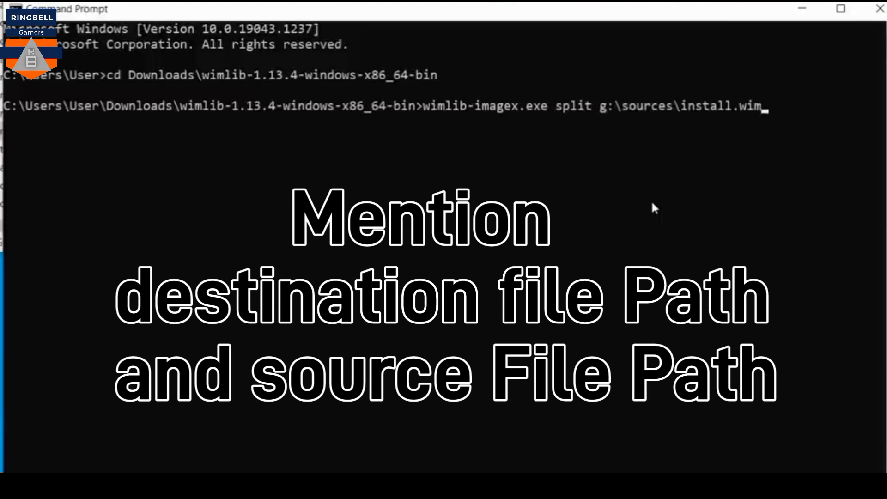
{"action": "type", "text": " d"}
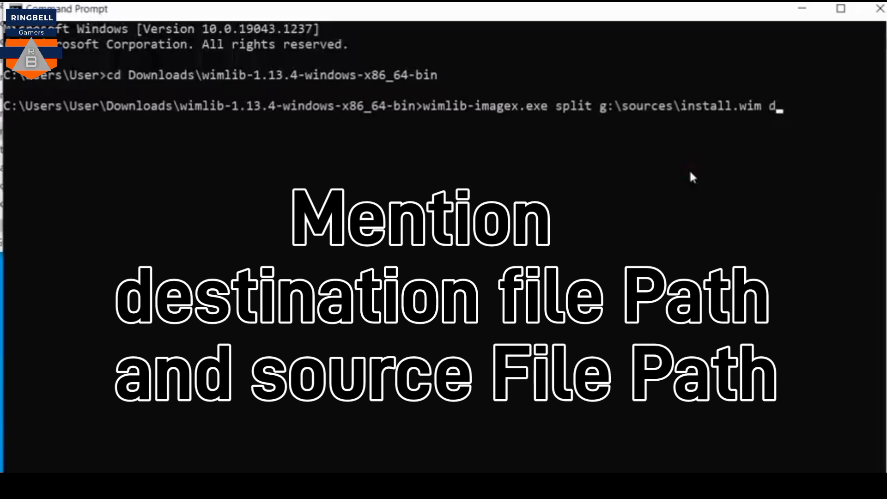
{"action": "type", "text": ":\\sources\\install.swm 4000"}
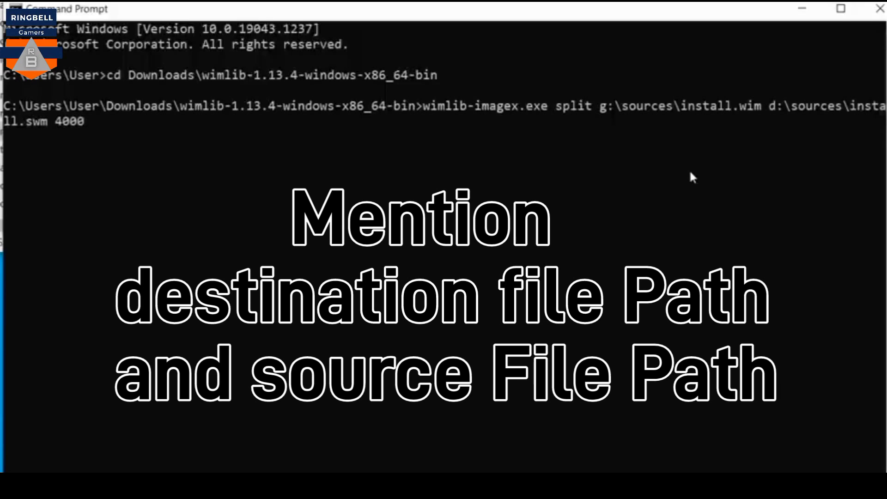
{"action": "key", "text": "Return"}
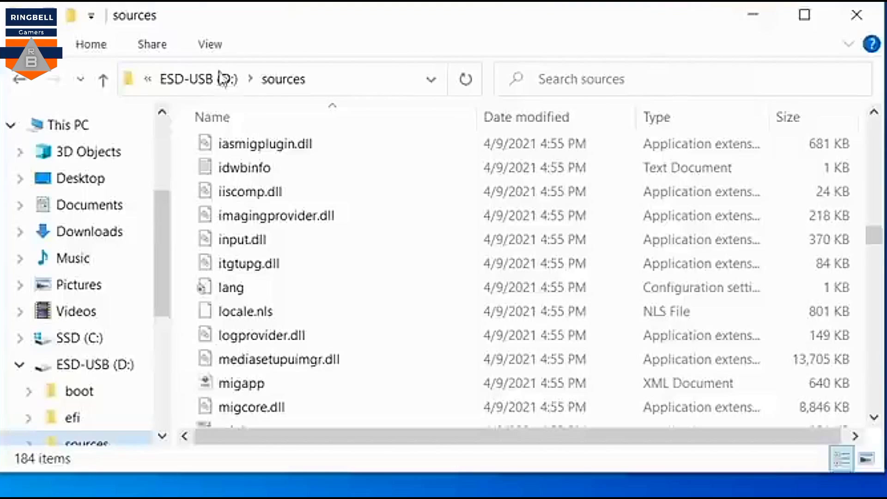
Check install.swm and install2.swm sizes in ESD-USB (D:)\sources, then close Explorer.
{"action": "left_click", "coordinate": [221, 79]}
{"action": "left_click", "coordinate": [267, 199]}
{"action": "double_click", "coordinate": [267, 199]}
{"action": "type", "text": "ia"}
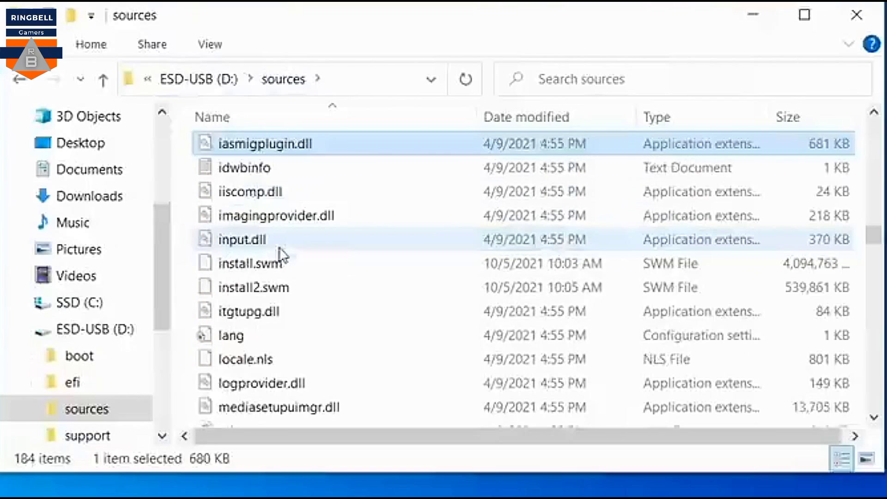
{"action": "left_click", "coordinate": [343, 262]}
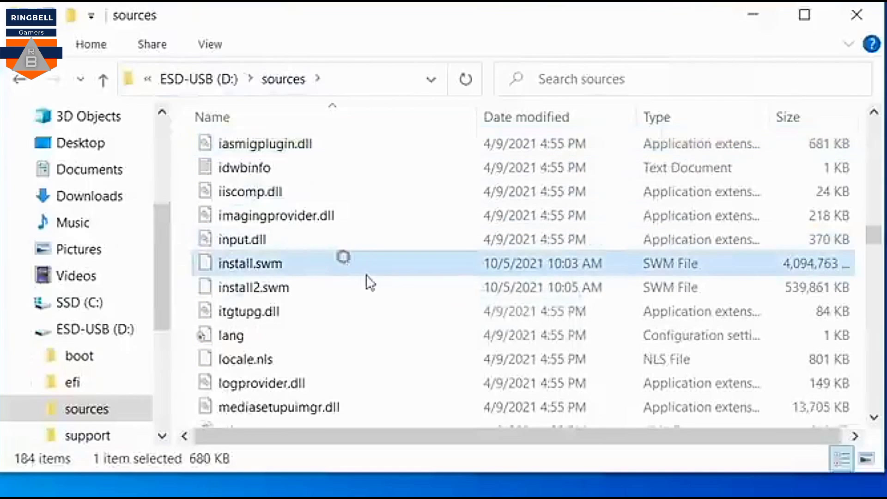
{"action": "left_click", "coordinate": [380, 295]}
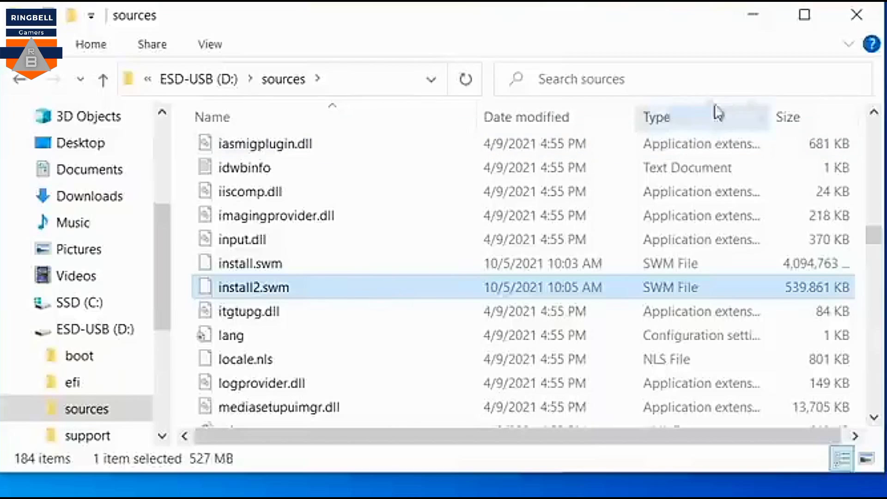
{"action": "left_click", "coordinate": [857, 15]}
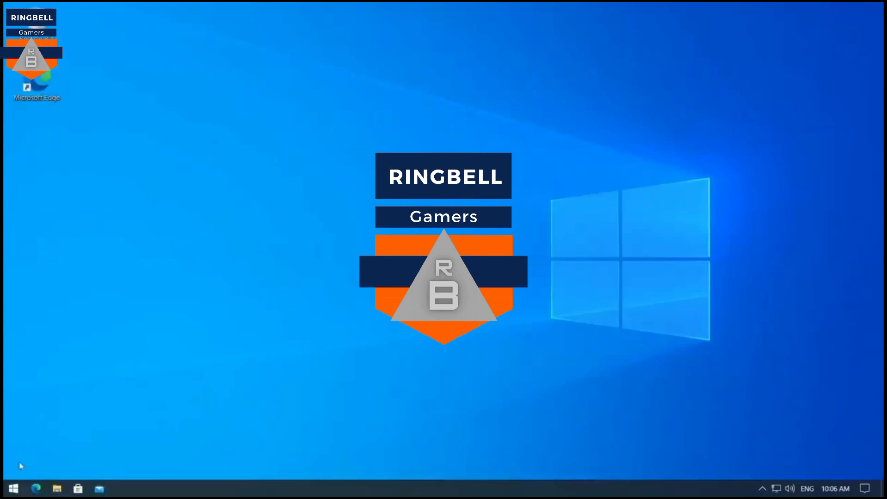
Restart into Windows Setup with Dutch (Belgium) formats and a Belgian (Period) keyboard.
{"action": "left_click", "coordinate": [13, 489]}
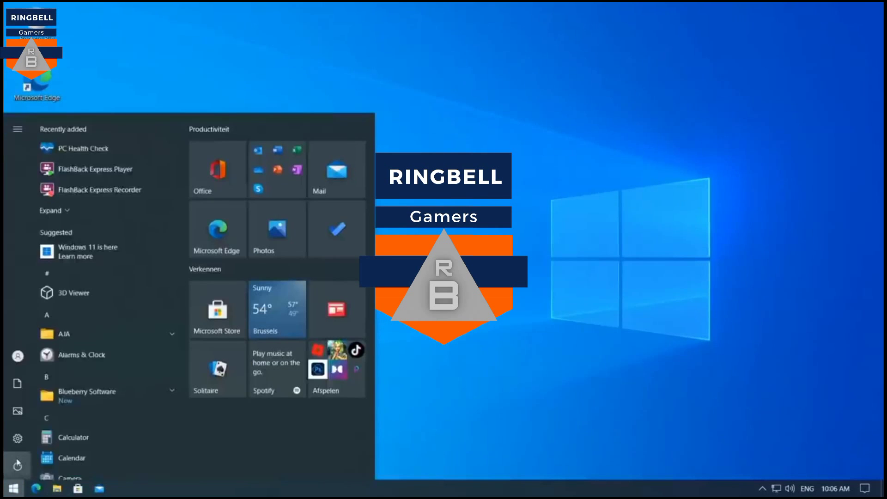
{"action": "left_click", "coordinate": [17, 463]}
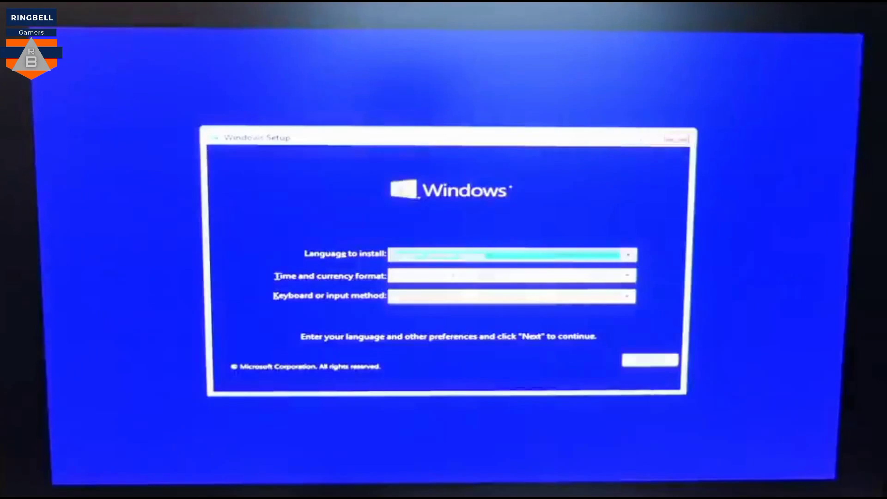
{"action": "key", "text": "Tab"}
{"action": "key", "text": "Down"}
{"action": "key", "text": "Tab"}
{"action": "key", "text": "Tab"}
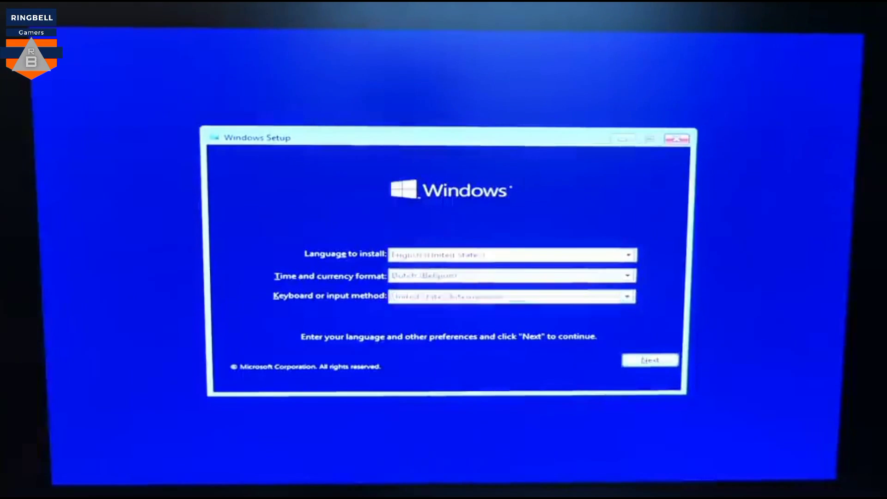
{"action": "key", "text": "Return"}
{"action": "key", "text": "Return"}
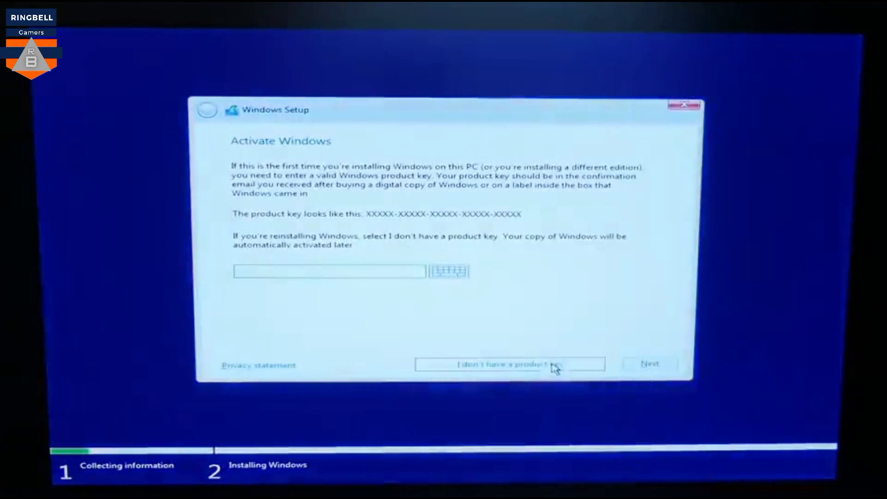
Skip the product key, pick Windows 11 Pro, accept the license, and install to Drive 0 Partition 2: SSD.
{"action": "left_click", "coordinate": [553, 365]}
{"action": "left_click", "coordinate": [384, 242]}
{"action": "left_click", "coordinate": [646, 363]}
{"action": "left_click", "coordinate": [647, 364]}
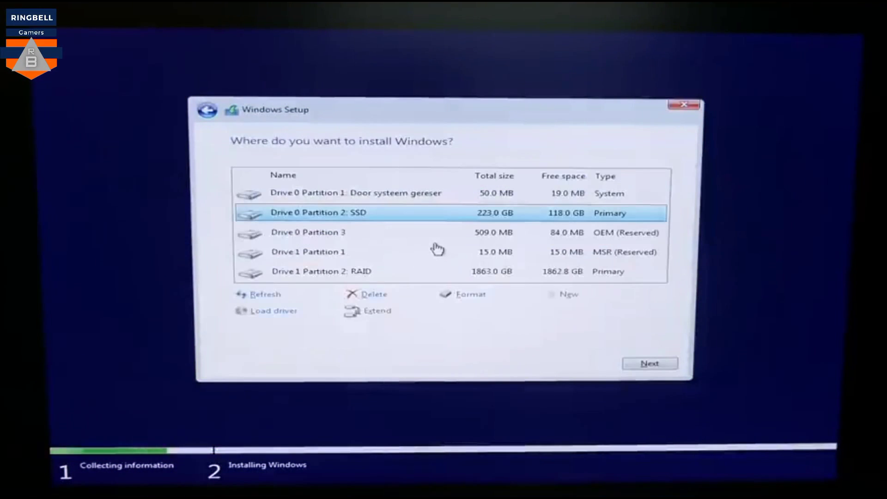
{"action": "left_click", "coordinate": [650, 363]}
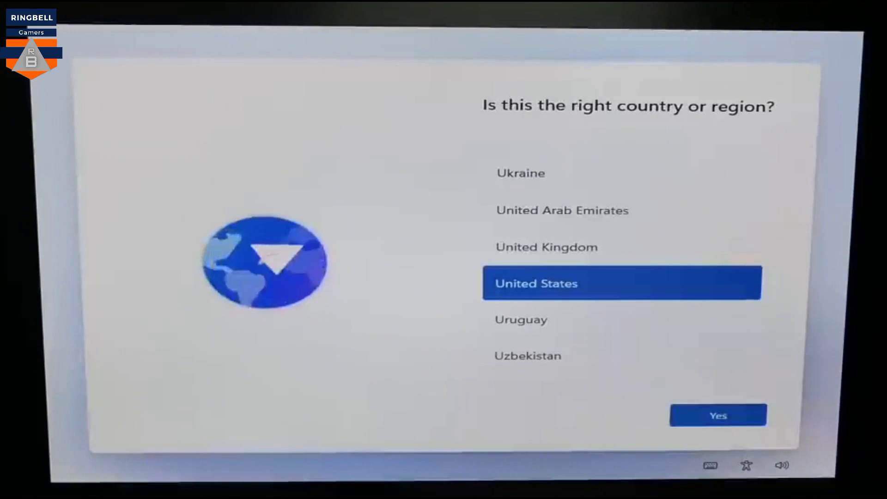
Choose Belgium as the region, keep the US keyboard layout, and skip a second layout.
{"action": "left_click_drag", "start_coordinate": [767, 365], "coordinate": [694, 176]}
{"action": "left_click", "coordinate": [711, 360]}
{"action": "left_click", "coordinate": [722, 415]}
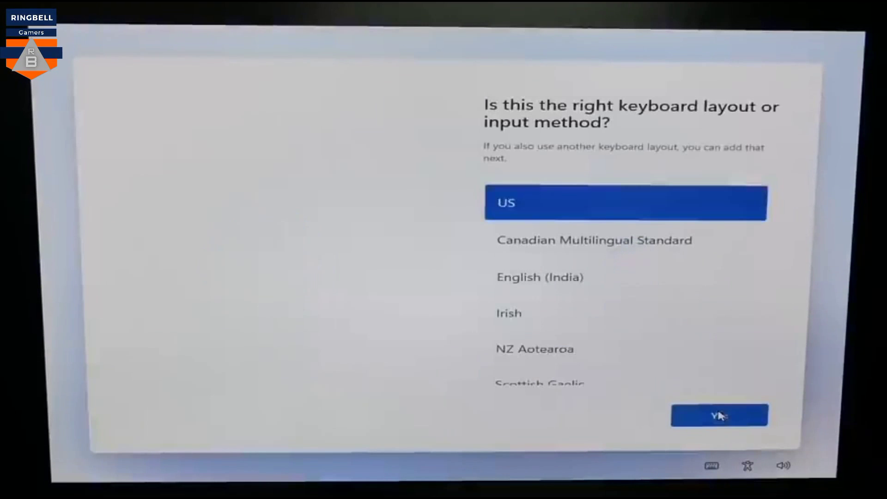
{"action": "left_click", "coordinate": [720, 416]}
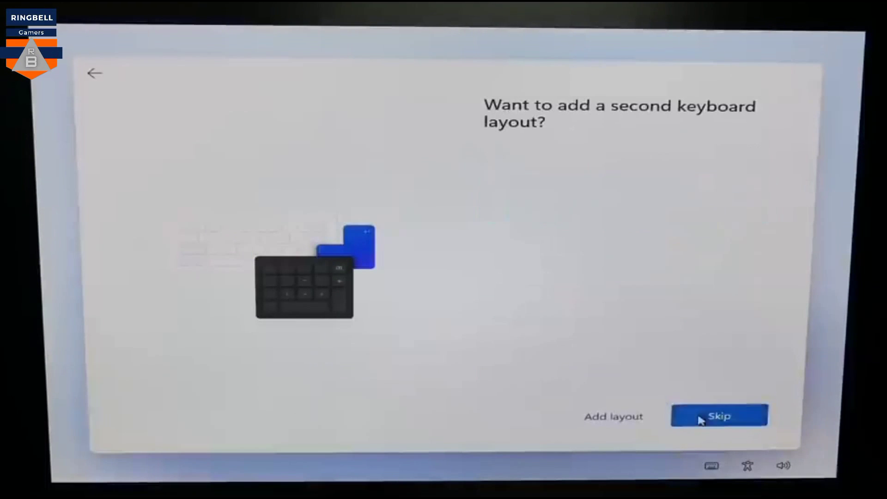
{"action": "left_click", "coordinate": [701, 418]}
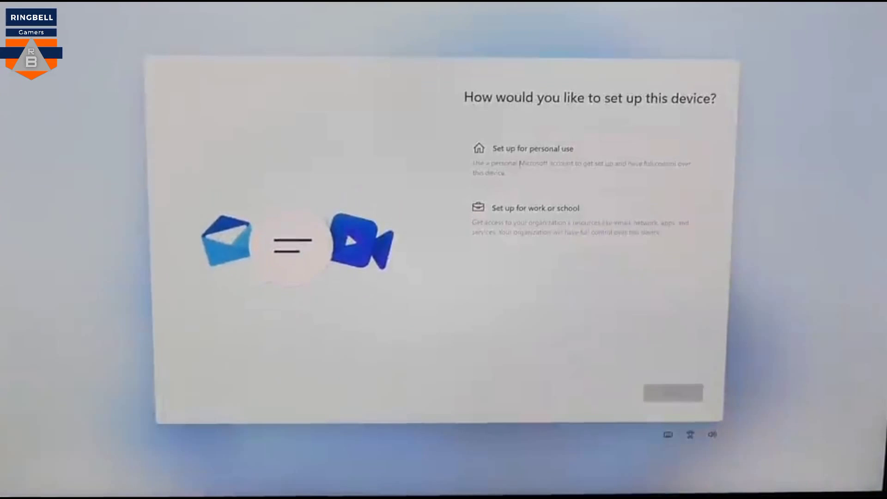
Set up for personal use with an offline local account, entering the account name and password.
{"action": "left_click", "coordinate": [520, 163]}
{"action": "left_click", "coordinate": [673, 393]}
{"action": "left_click", "coordinate": [495, 268]}
{"action": "left_click", "coordinate": [527, 249]}
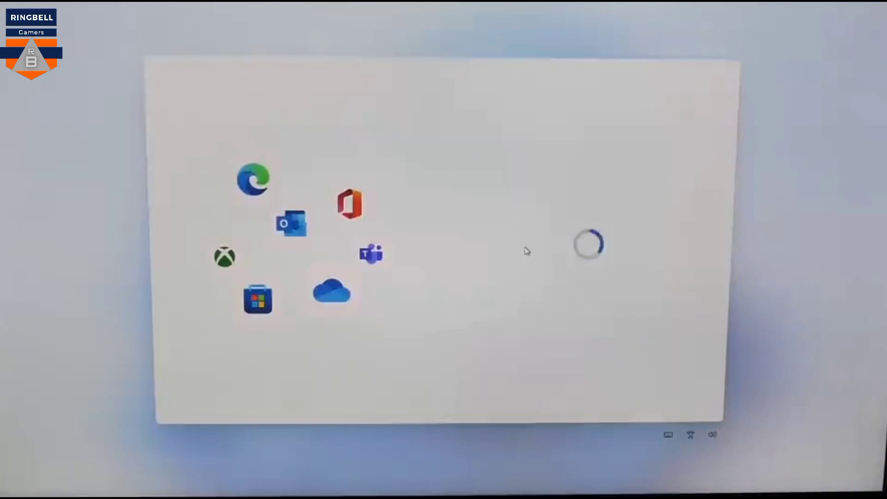
{"action": "left_click", "coordinate": [616, 394]}
{"action": "type", "text": "Us"}
{"action": "key", "text": "Return"}
{"action": "key", "text": "Return"}
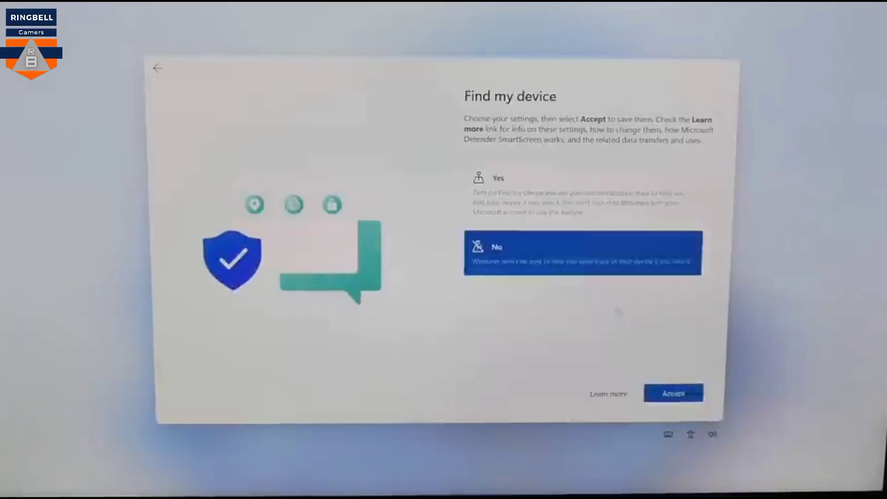